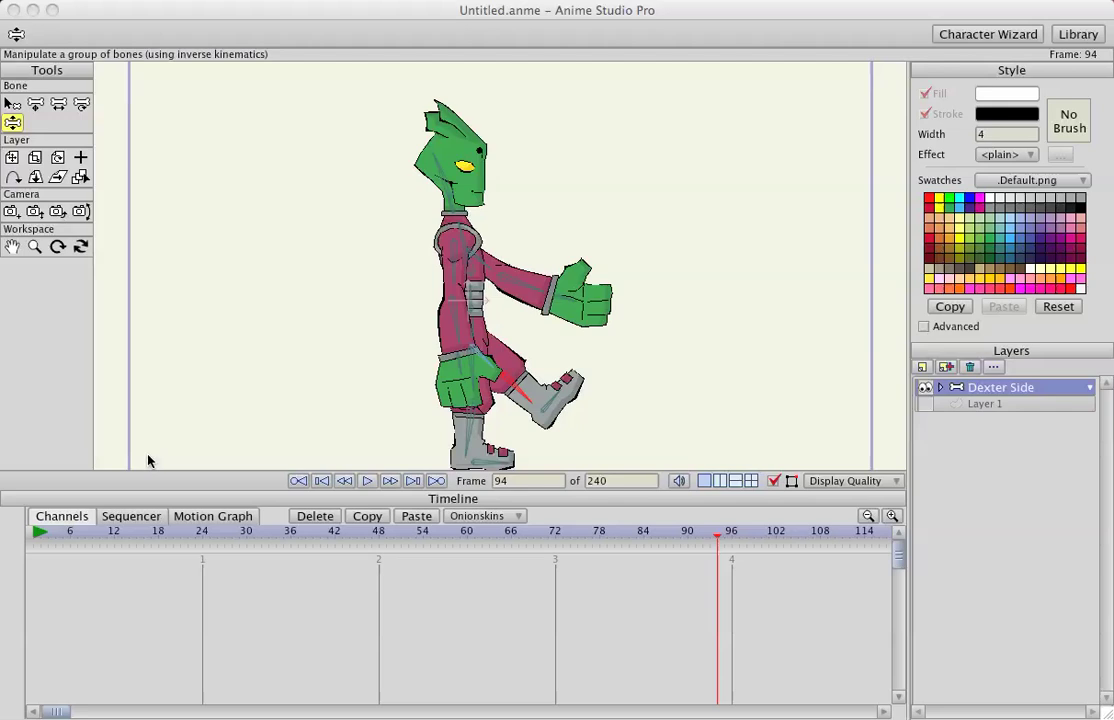
# Go to frame 1, show the guide boxes on Layer 1, and make the Dexter Side bone layer active again.
pyautogui.click(143, 411)
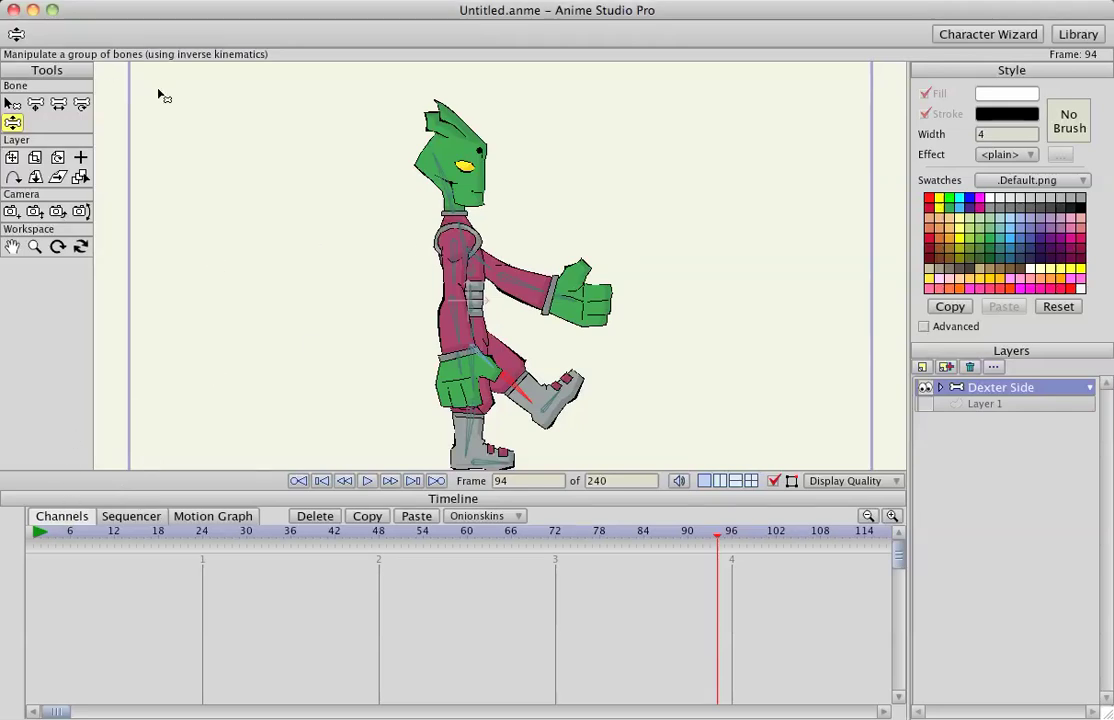
pyautogui.click(338, 160)
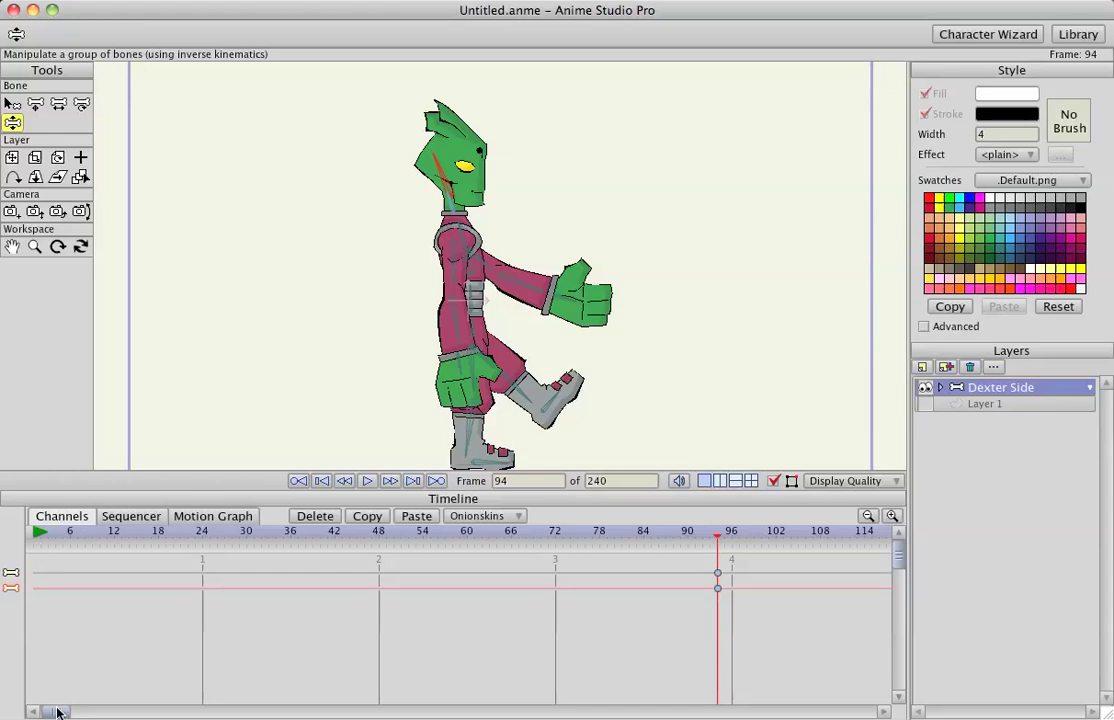
pyautogui.moveTo(57, 712); pyautogui.dragTo(50, 712)
pyautogui.click(38, 534)
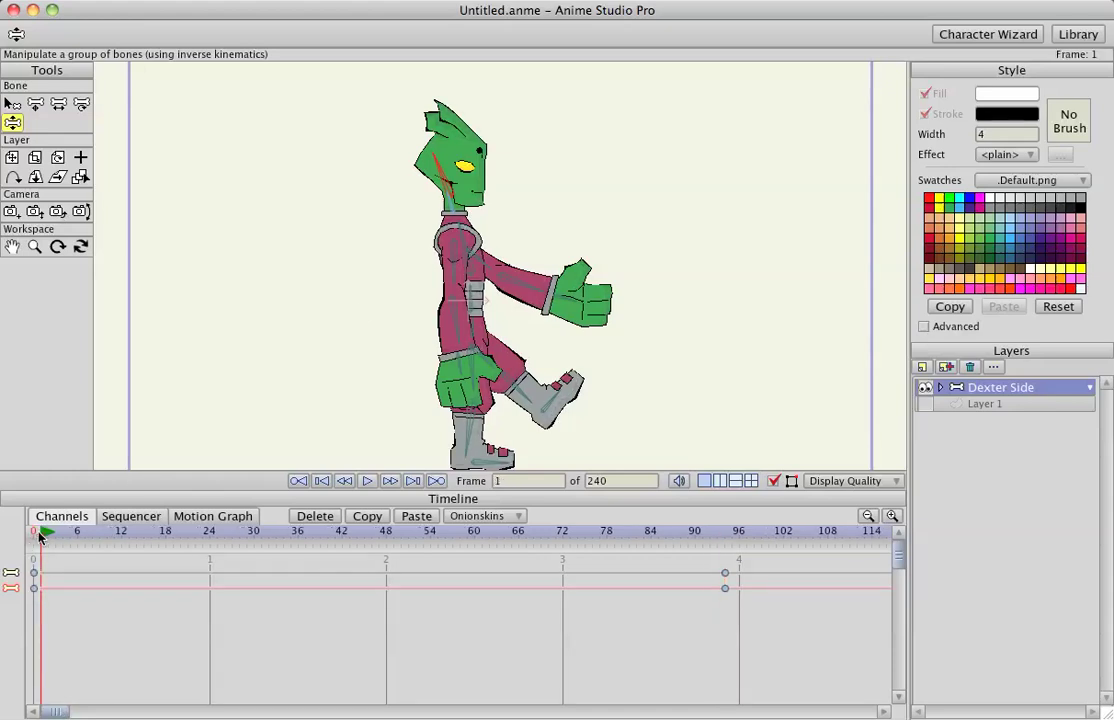
pyautogui.click(975, 404)
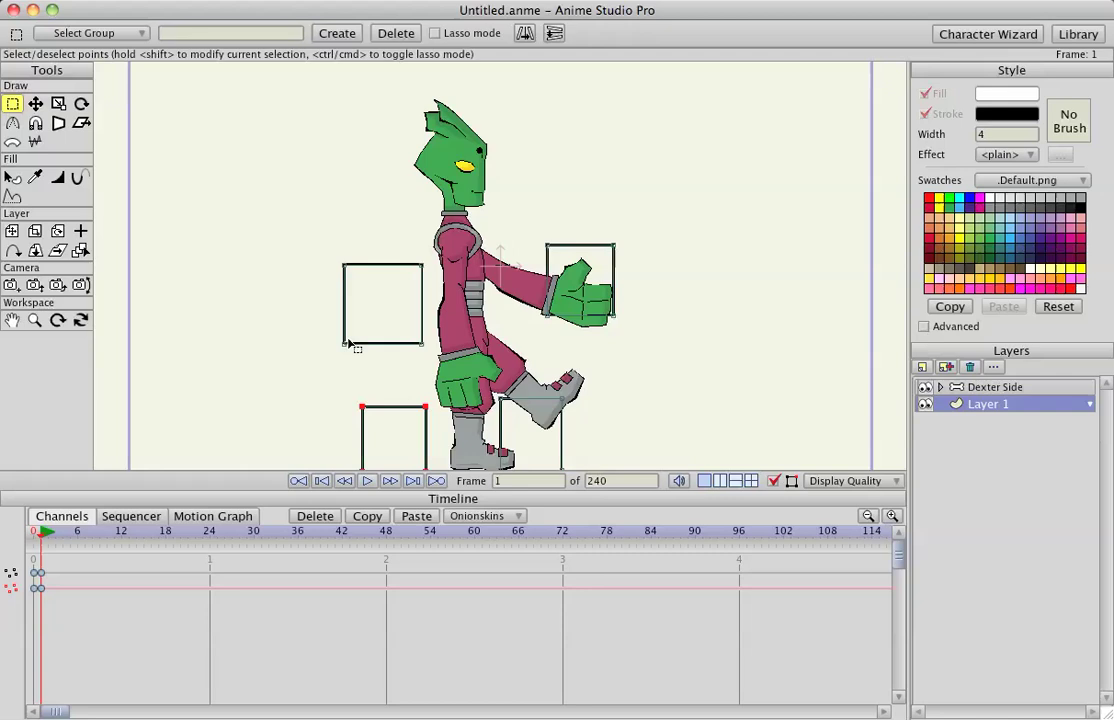
pyautogui.click(988, 388)
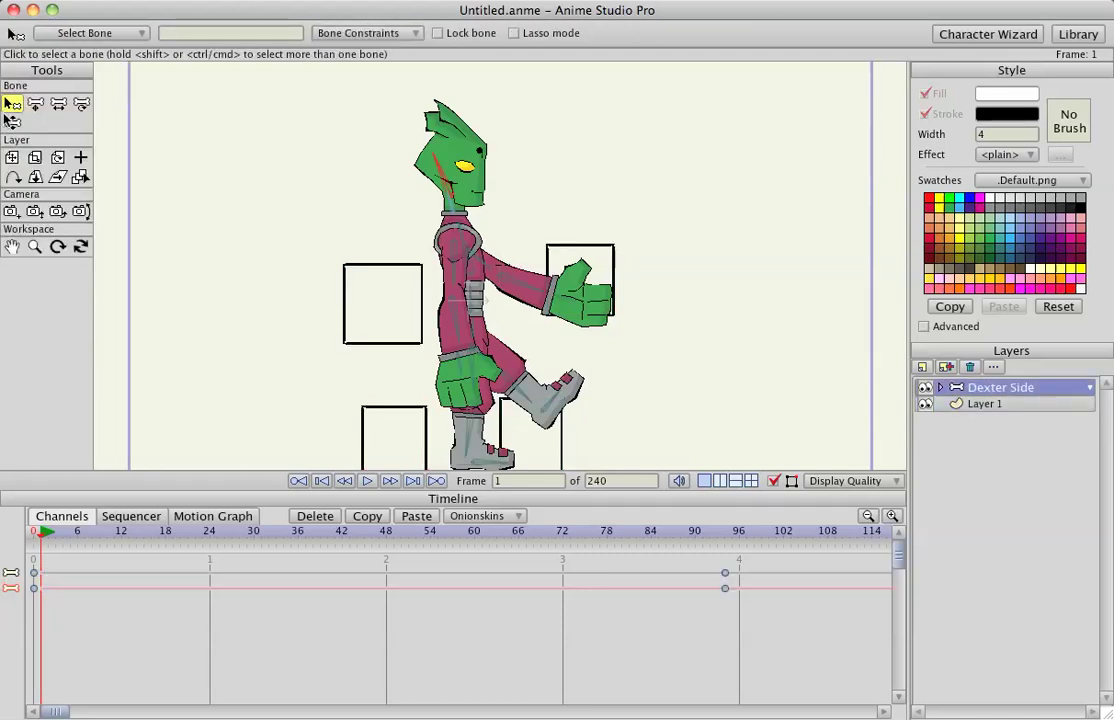
# At frame 1, pose both legs and both arms in a wide stride with the Manipulate Bones tool, fitting feet and hands to the guide boxes.
pyautogui.click(12, 122)
pyautogui.moveTo(463, 410); pyautogui.dragTo(351, 460)
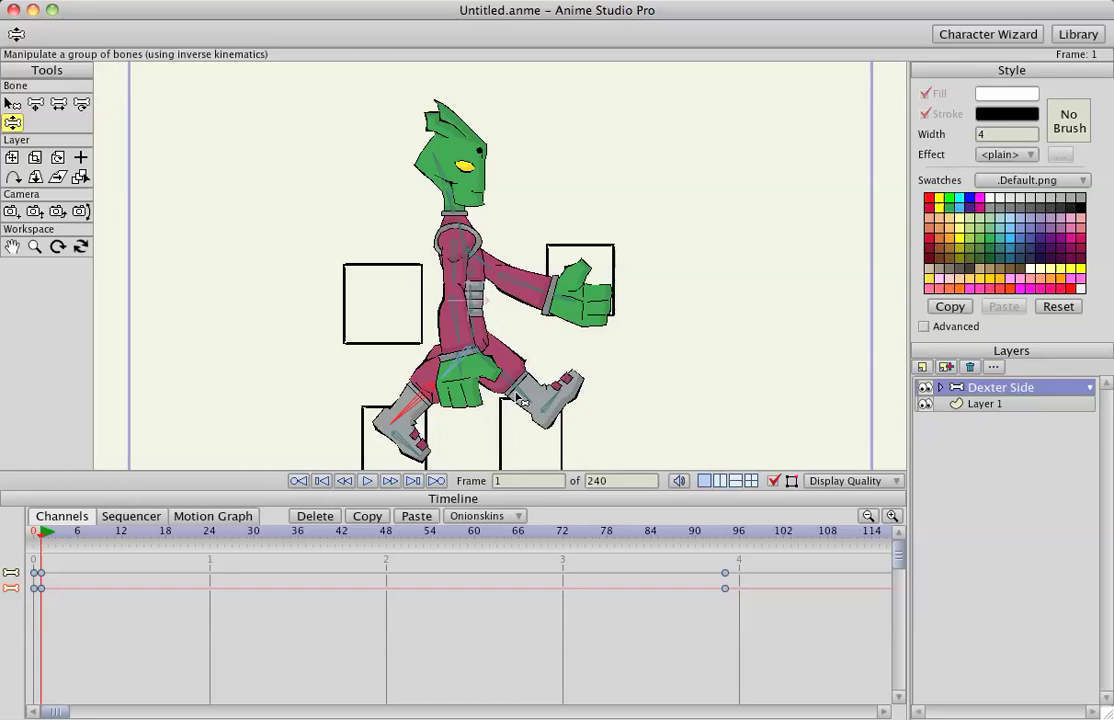
pyautogui.moveTo(519, 394); pyautogui.dragTo(512, 446)
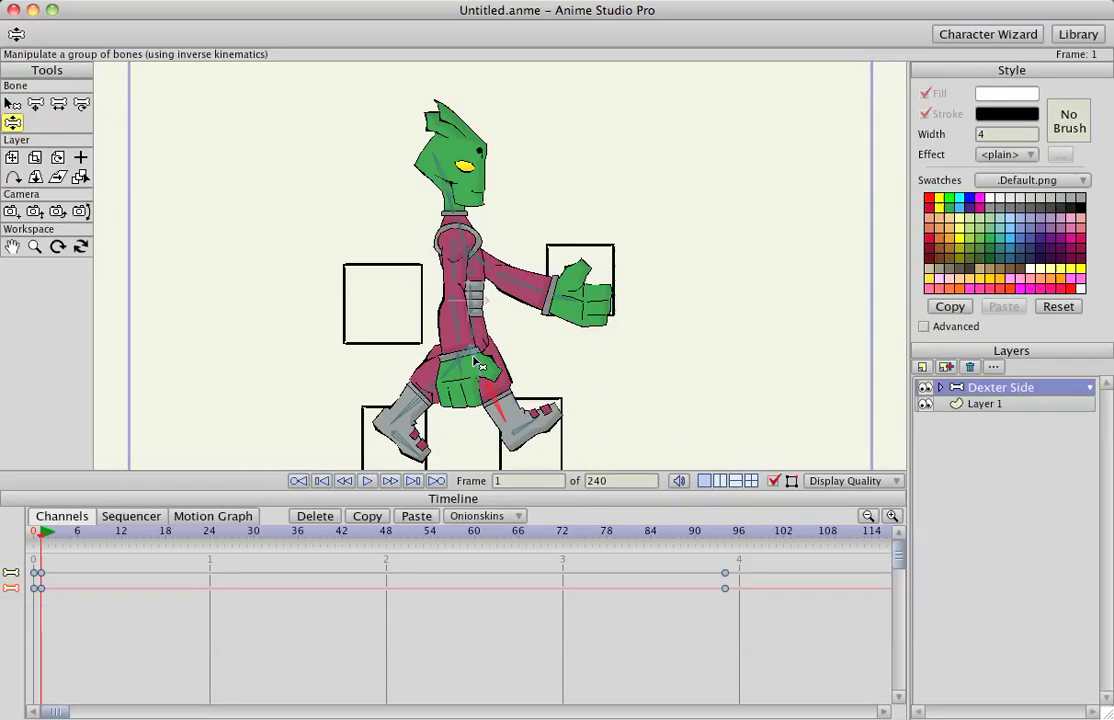
pyautogui.moveTo(478, 365); pyautogui.dragTo(418, 304)
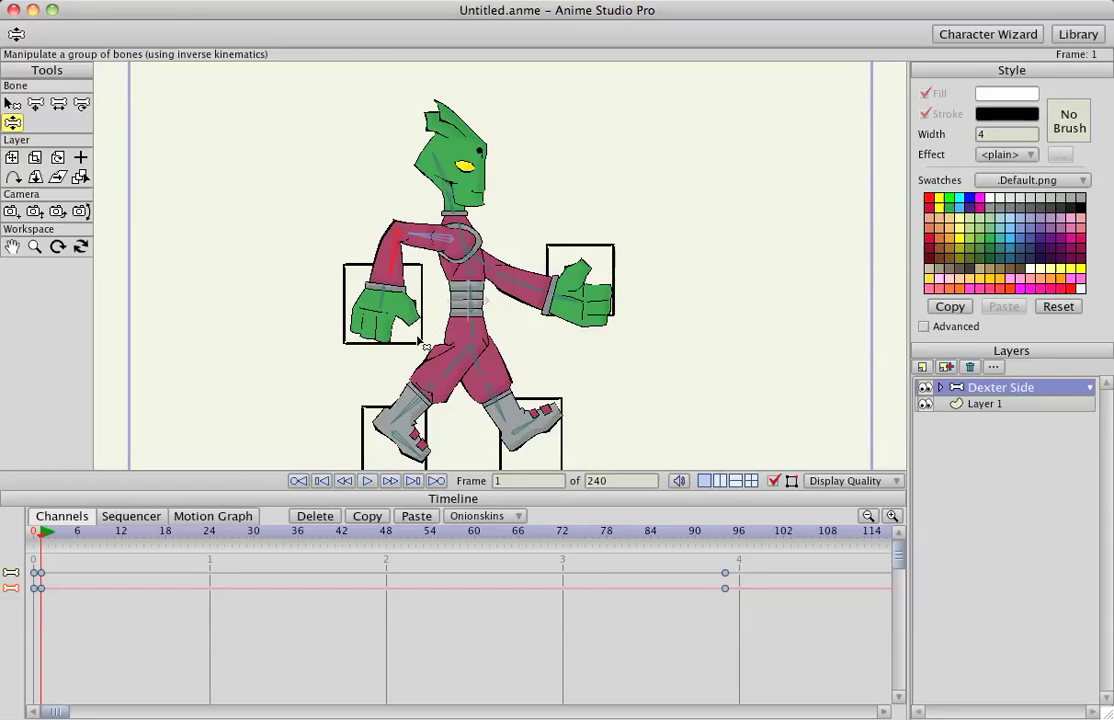
pyautogui.moveTo(550, 271); pyautogui.dragTo(534, 285)
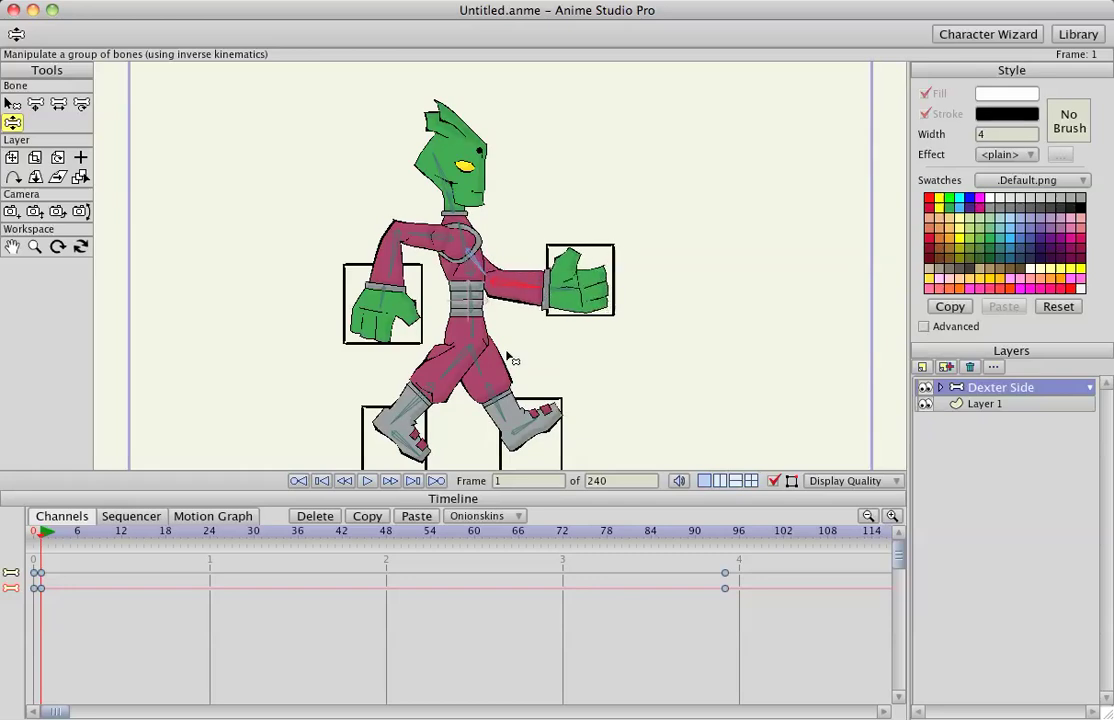
# Move the whole Dexter Side layer down so the character's feet rest on the lower edge of the frame.
pyautogui.scroll(4, 362, 456)
pyautogui.scroll(-4, 362, 456)
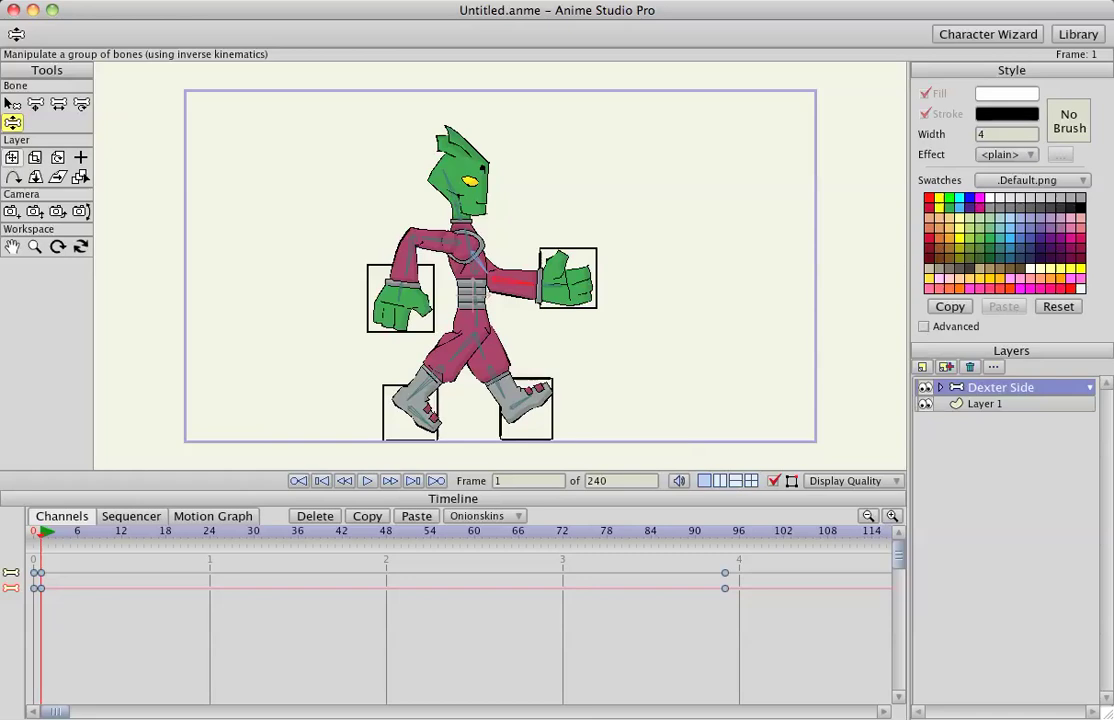
pyautogui.click(12, 158)
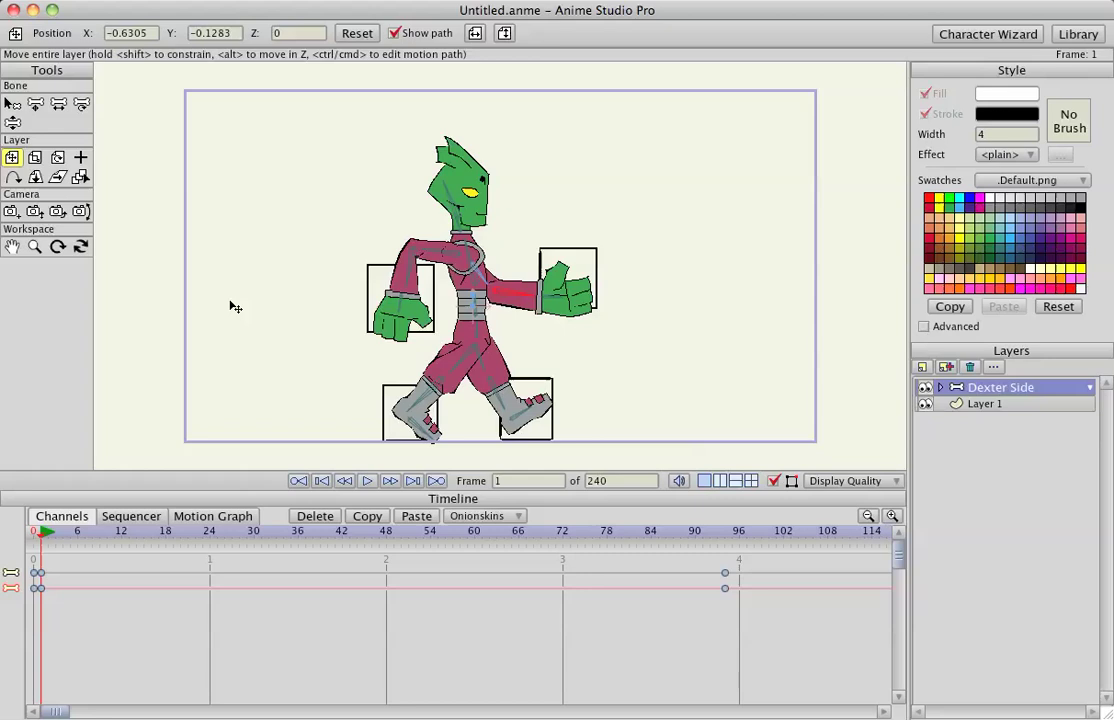
pyautogui.moveTo(228, 307); pyautogui.dragTo(229, 306)
# Readjust the frame 1 limbs with Manipulate Bones so both hands and feet fit their guide boxes.
pyautogui.click(12, 122)
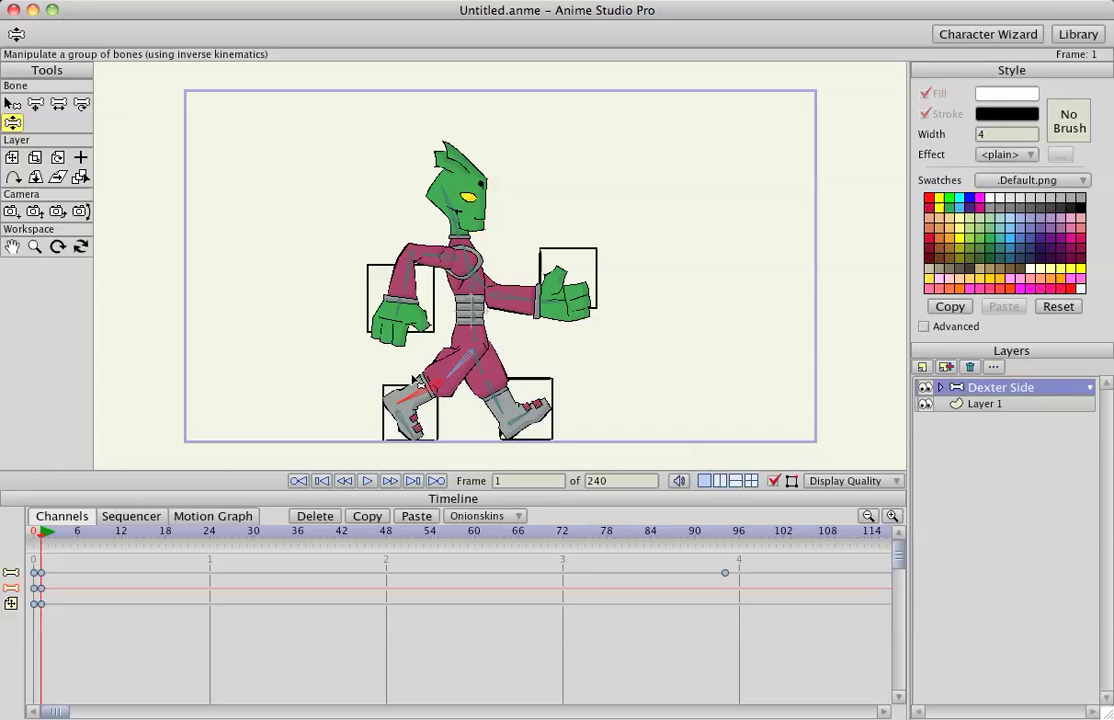
pyautogui.moveTo(411, 287); pyautogui.dragTo(416, 272)
pyautogui.moveTo(526, 298); pyautogui.dragTo(525, 291)
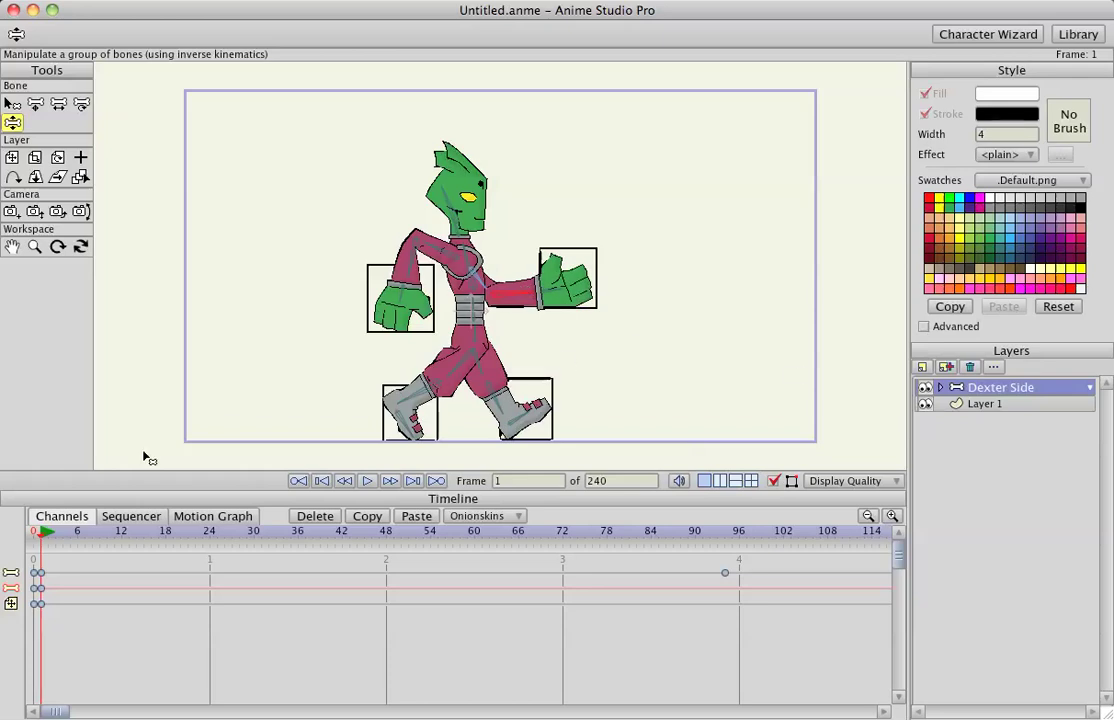
# At frame 13, swap the arms and legs into the opposite stride, fitting hands and feet to the guide boxes.
pyautogui.moveTo(80, 531); pyautogui.dragTo(129, 531)
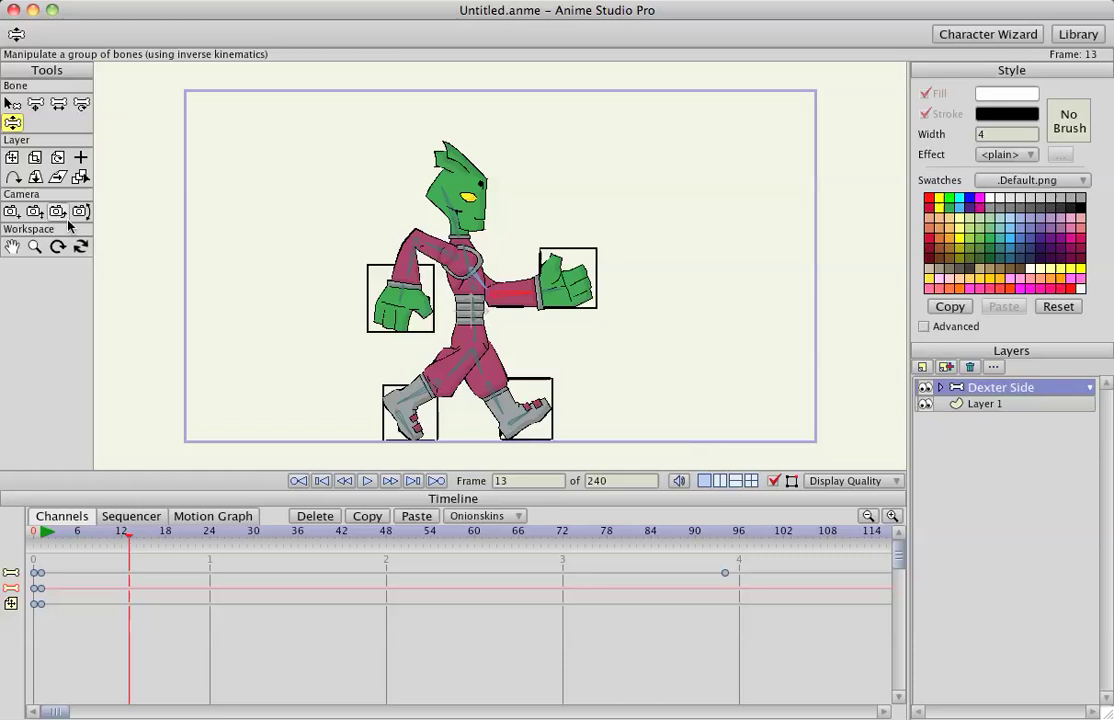
pyautogui.moveTo(409, 263)
pyautogui.mouseDown()
pyautogui.moveTo(542, 283)
pyautogui.moveTo(500, 280)
pyautogui.moveTo(410, 306)
pyautogui.moveTo(380, 275)
pyautogui.moveTo(395, 274)
pyautogui.mouseUp()
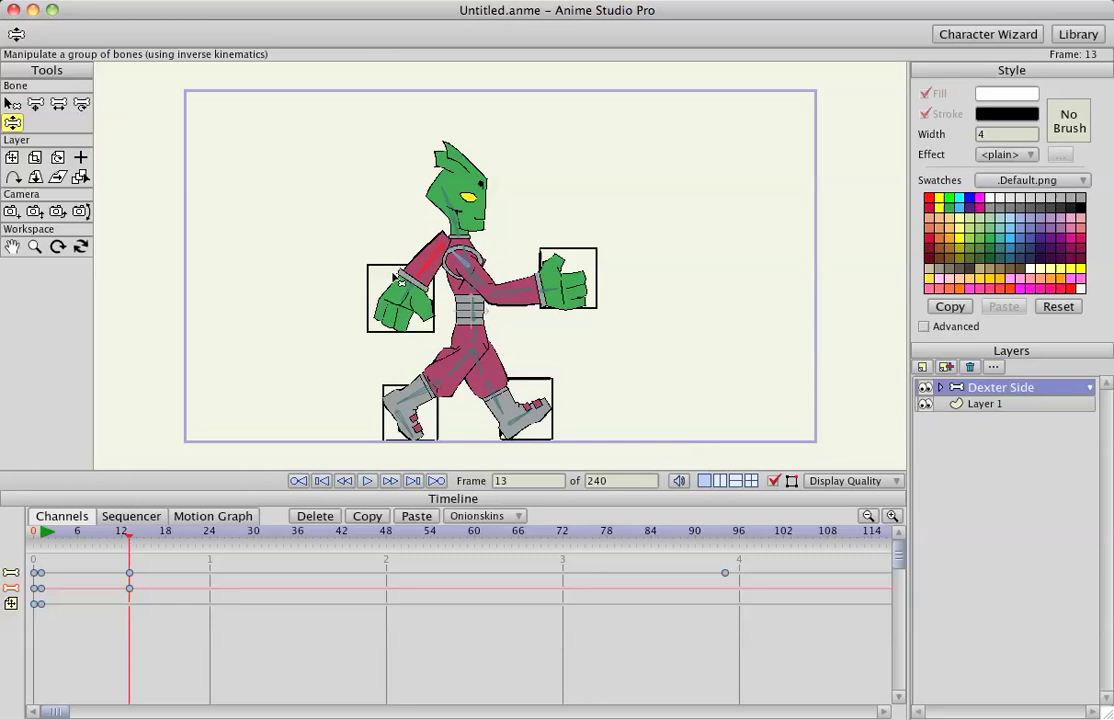
pyautogui.moveTo(432, 383); pyautogui.dragTo(580, 436)
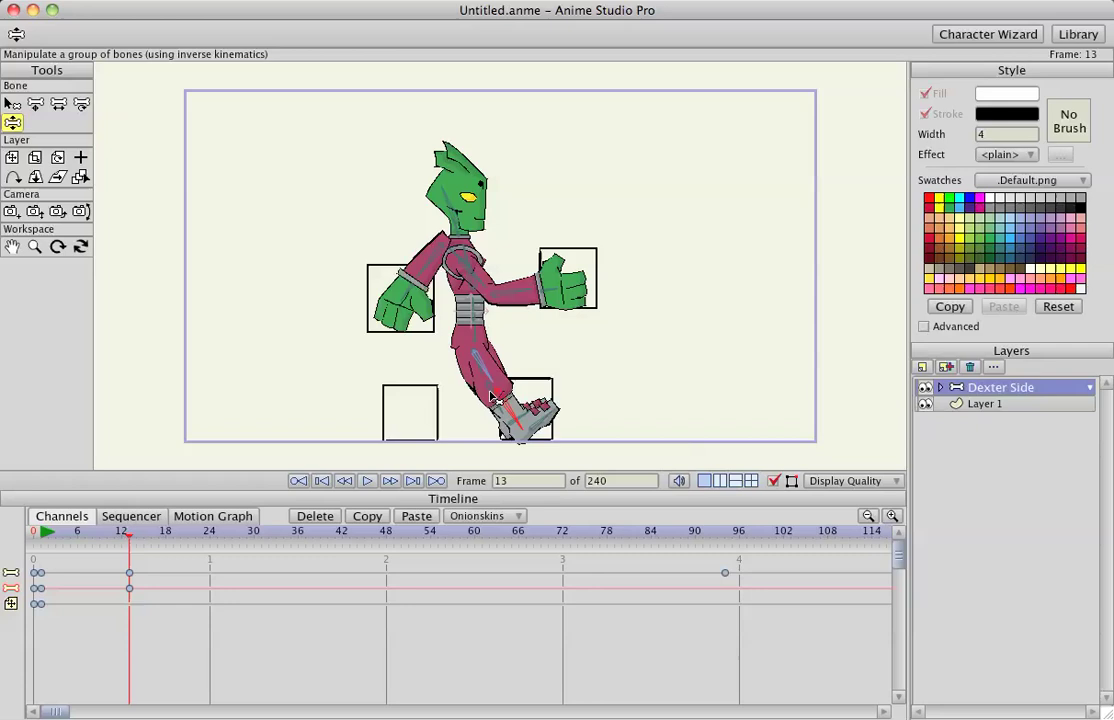
pyautogui.moveTo(435, 352); pyautogui.dragTo(368, 428)
pyautogui.moveTo(496, 398); pyautogui.dragTo(499, 395)
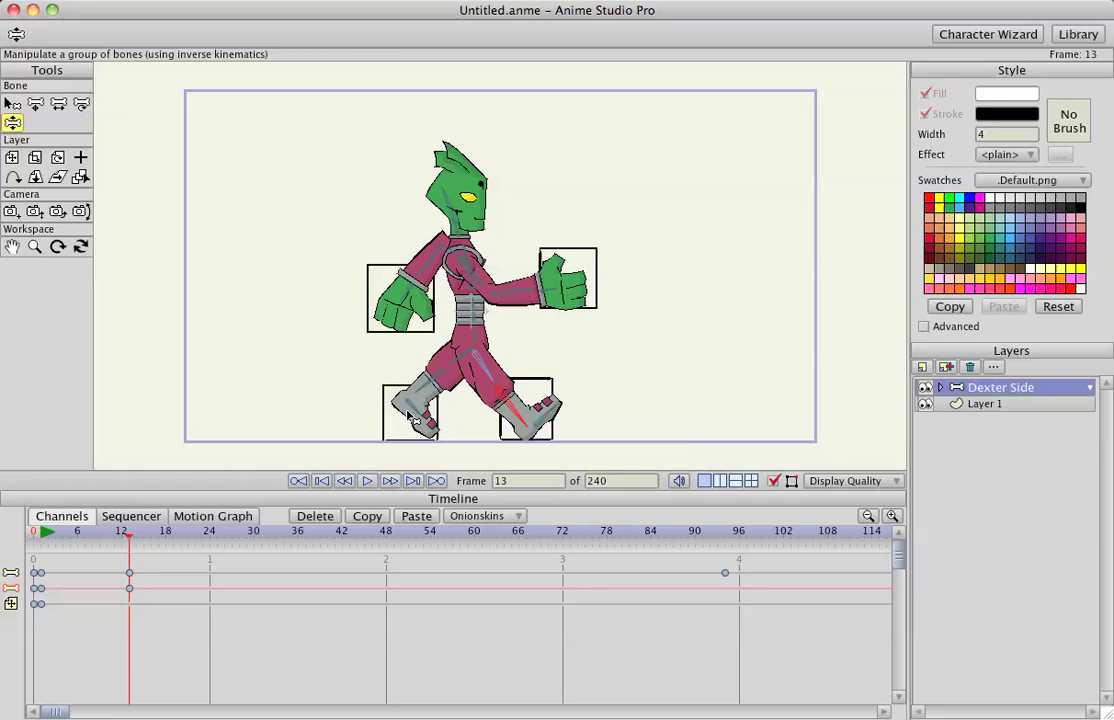
pyautogui.moveTo(412, 399); pyautogui.dragTo(419, 401)
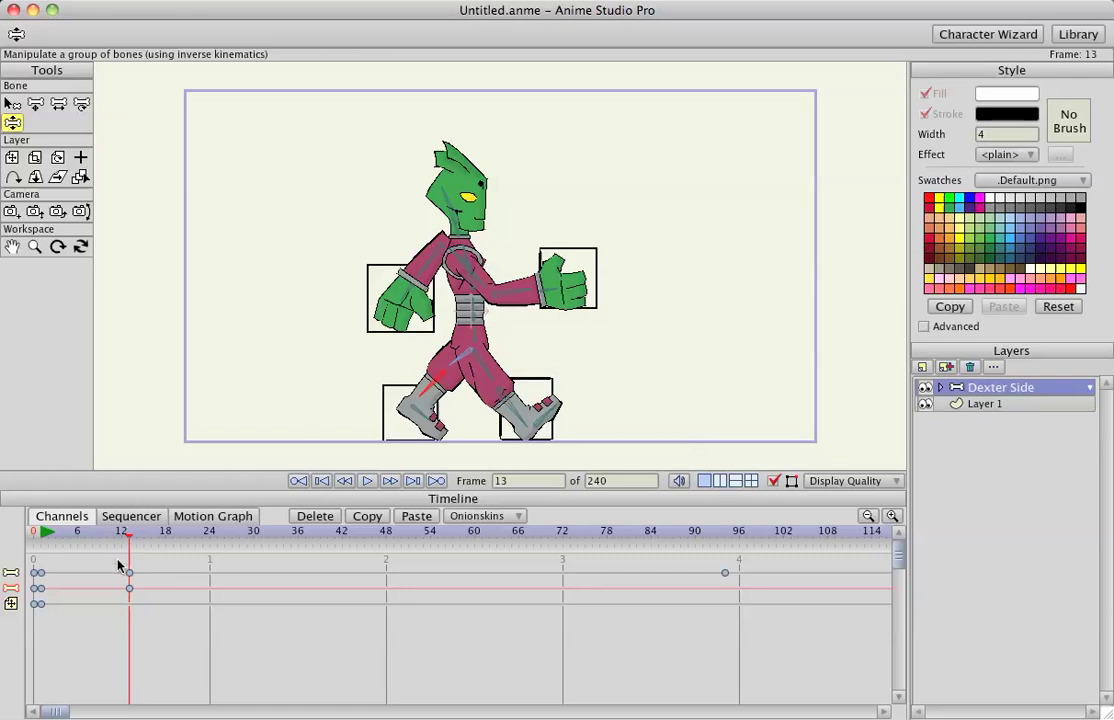
# Copy the frame 1 keyframes to frame 25 and delete the stray keyframe at frame 94.
pyautogui.moveTo(57, 569); pyautogui.dragTo(43, 616)
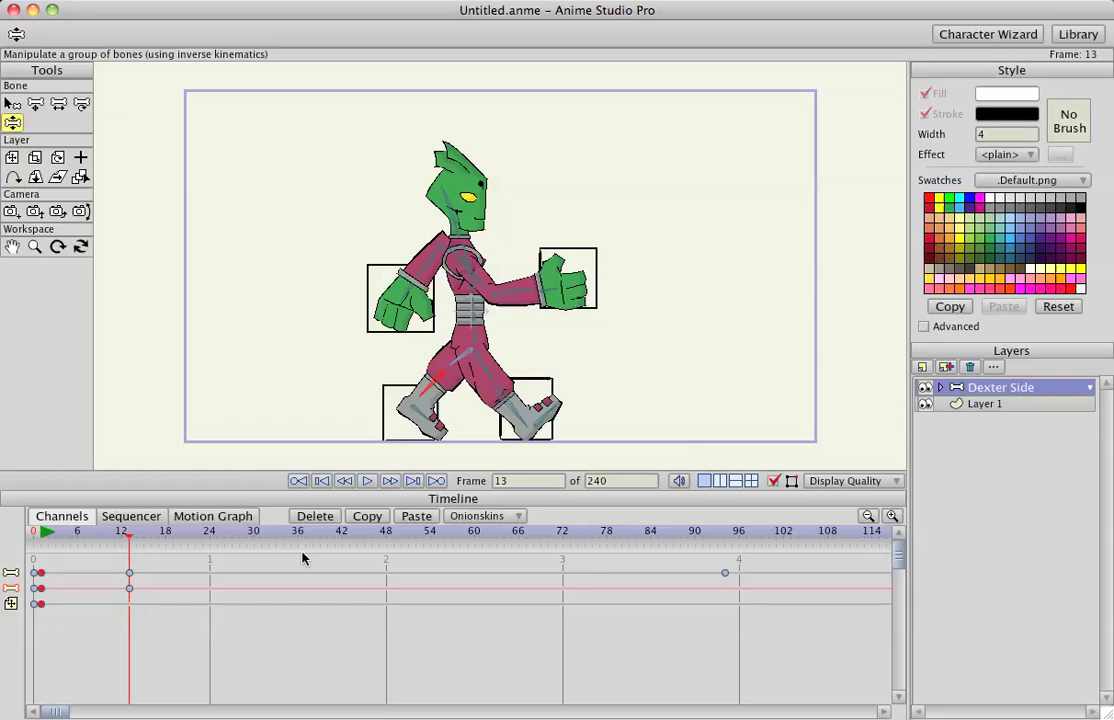
pyautogui.click(216, 531)
pyautogui.click(410, 516)
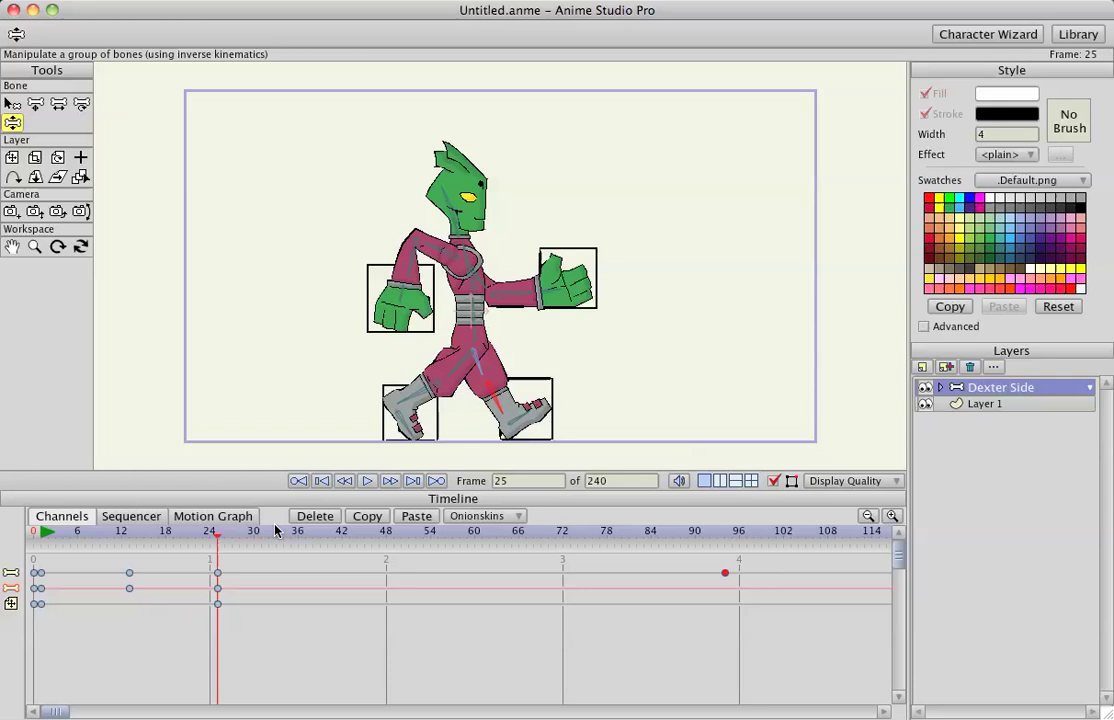
pyautogui.click(331, 519)
# Key the hip bone's position at frame 1 with Translate Bone, and raise it to Y -0.1329 at frame 7.
pyautogui.moveTo(104, 533); pyautogui.dragTo(40, 575)
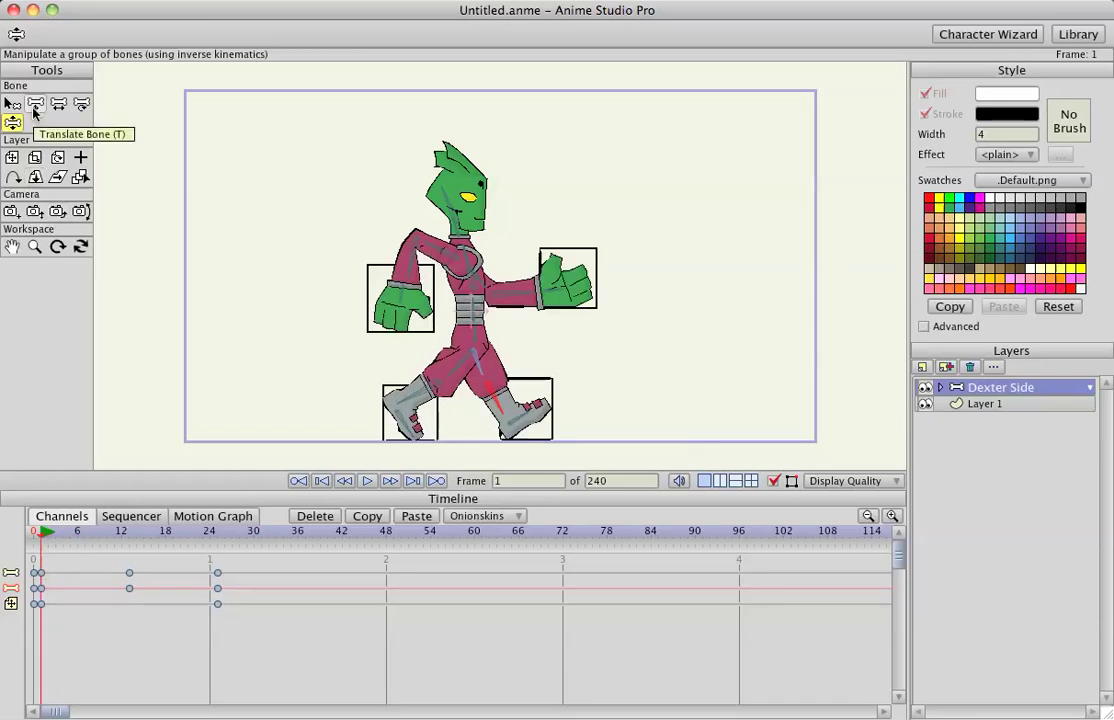
pyautogui.click(35, 106)
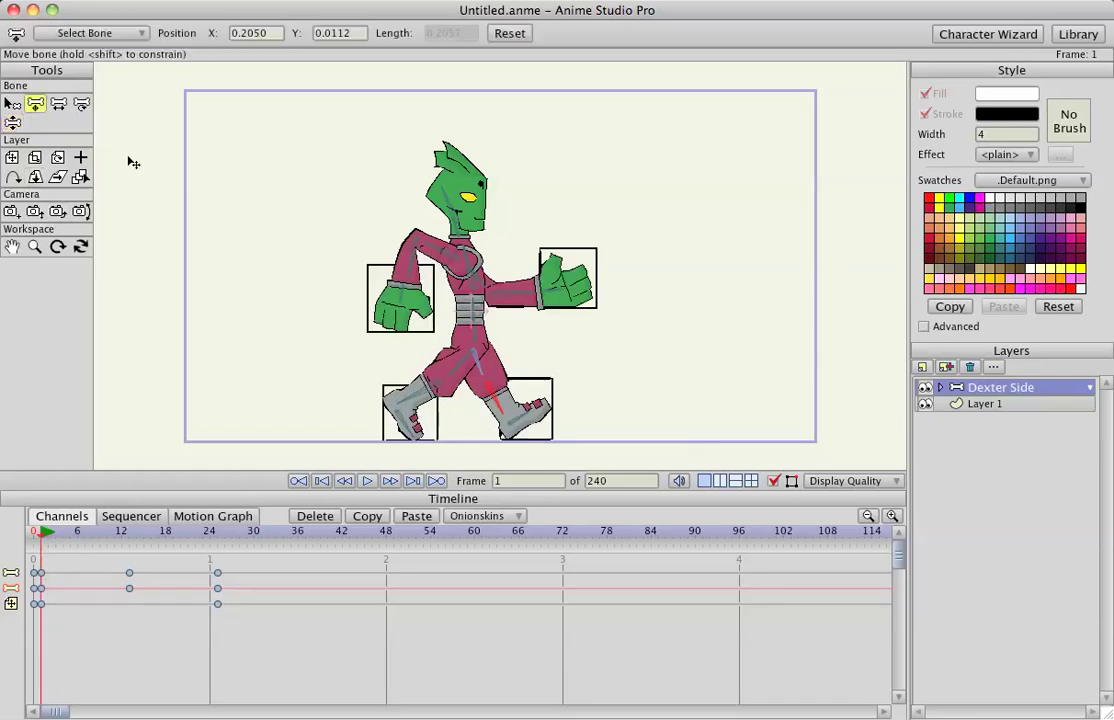
pyautogui.click(478, 338)
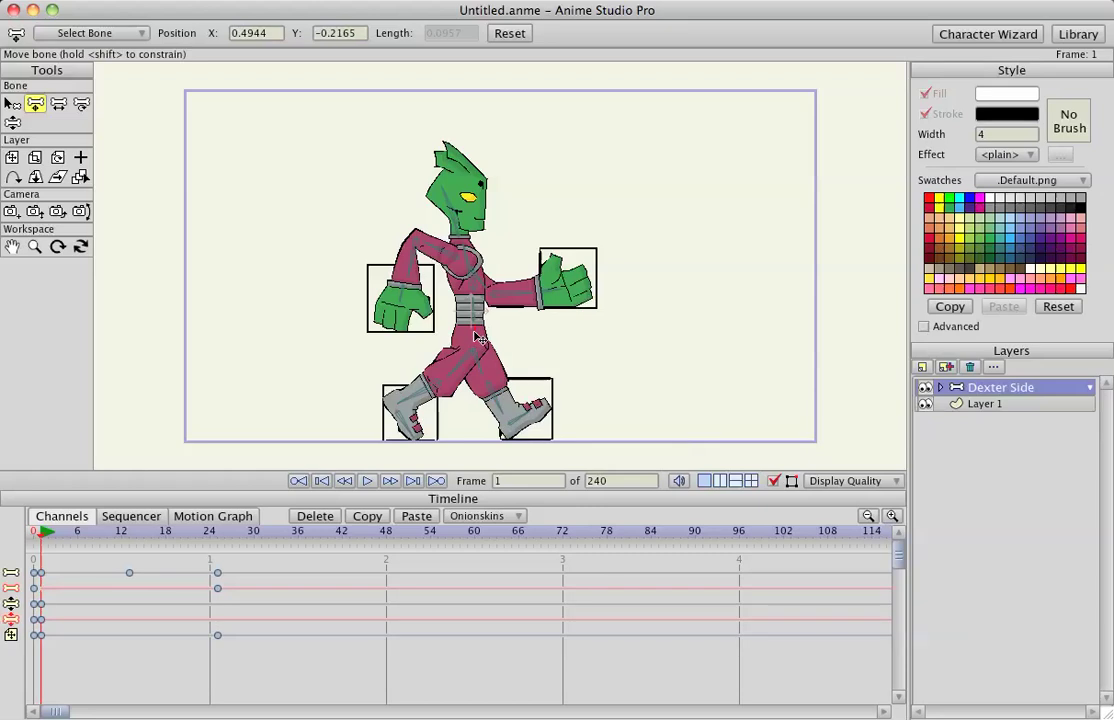
pyautogui.click(86, 534)
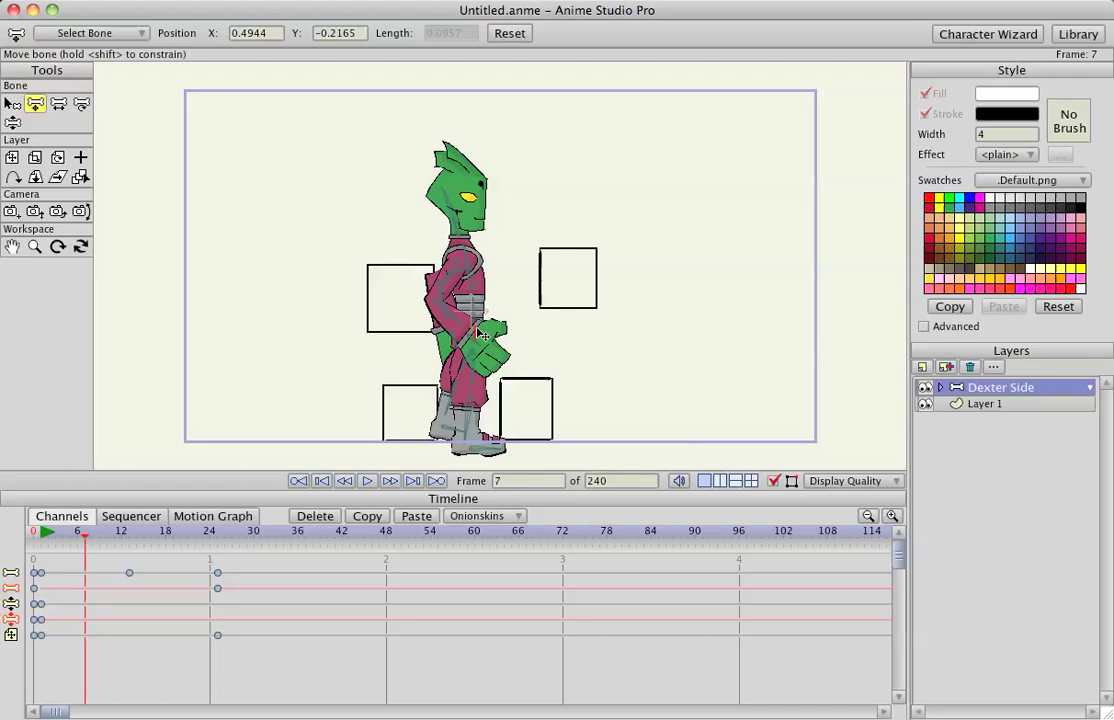
pyautogui.moveTo(479, 334); pyautogui.dragTo(482, 310)
# Copy the hip translation keyframes of frames 1 and 7 to frames 13 and 25, and delete the surplus keys at frame 31.
pyautogui.moveTo(98, 604); pyautogui.dragTo(42, 624)
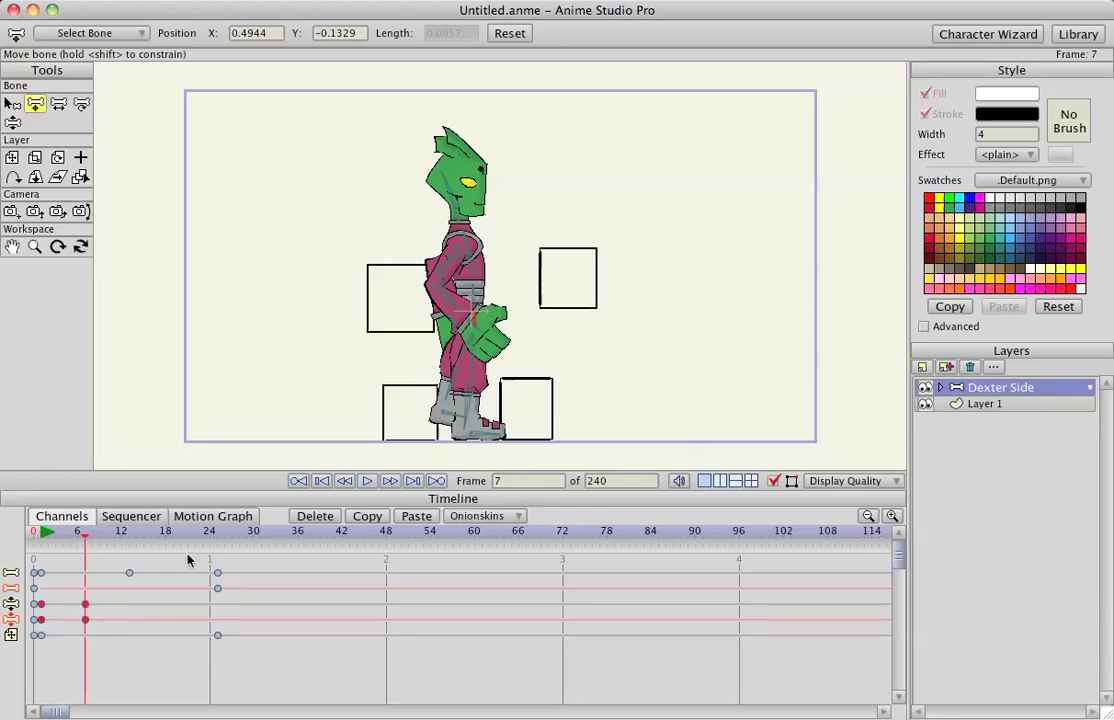
pyautogui.click(362, 519)
pyautogui.click(129, 531)
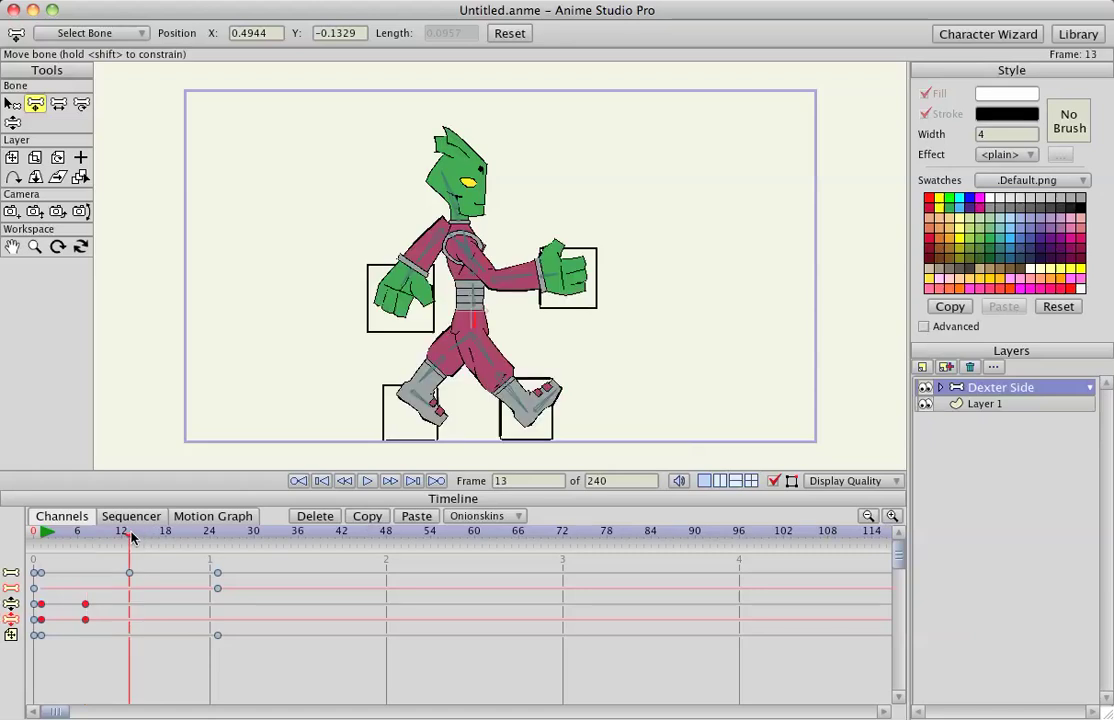
pyautogui.click(416, 516)
pyautogui.click(216, 532)
pyautogui.click(411, 519)
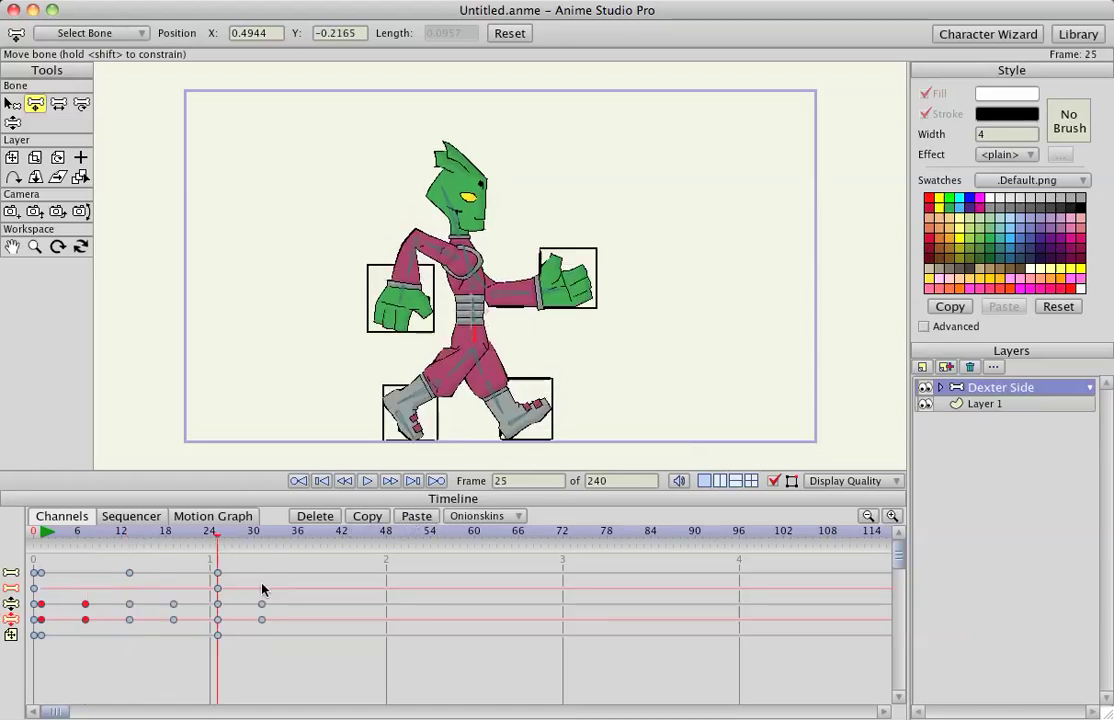
pyautogui.moveTo(250, 593); pyautogui.dragTo(290, 631)
pyautogui.click(314, 518)
# With Manipulate Bones, lift one leg forward with a bent knee at frame 7 and the other leg the same way at frame 19.
pyautogui.click(47, 532)
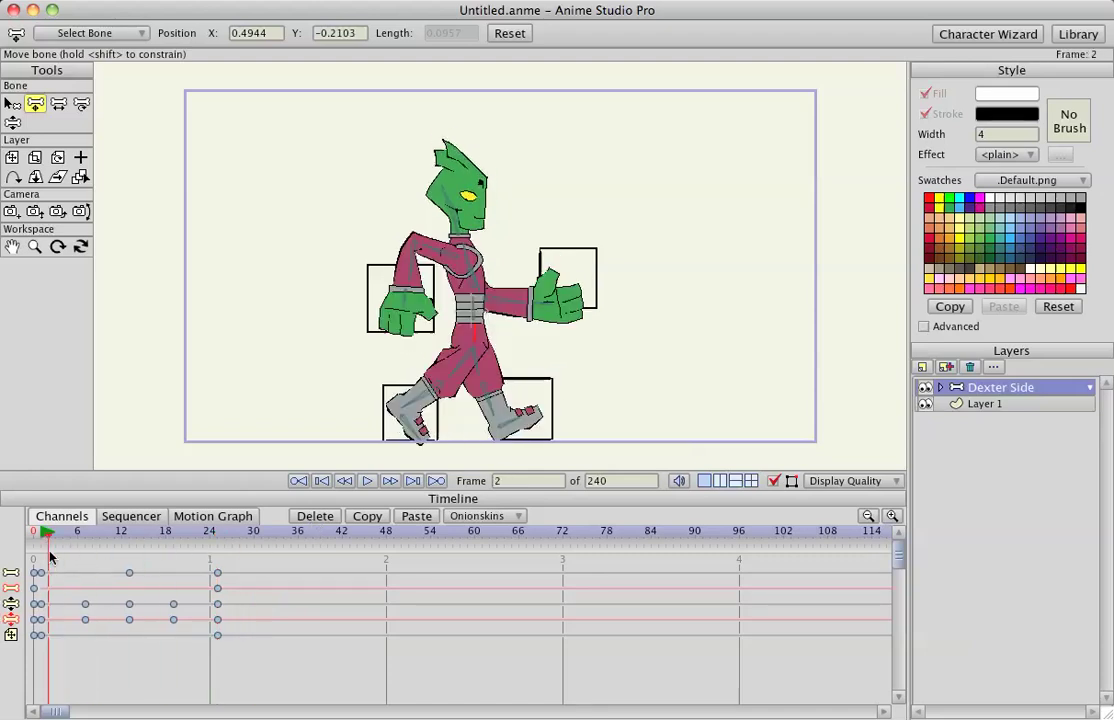
pyautogui.moveTo(80, 558)
pyautogui.mouseDown()
pyautogui.moveTo(267, 563)
pyautogui.moveTo(11, 561)
pyautogui.moveTo(114, 568)
pyautogui.moveTo(85, 570)
pyautogui.mouseUp()
pyautogui.click(48, 568)
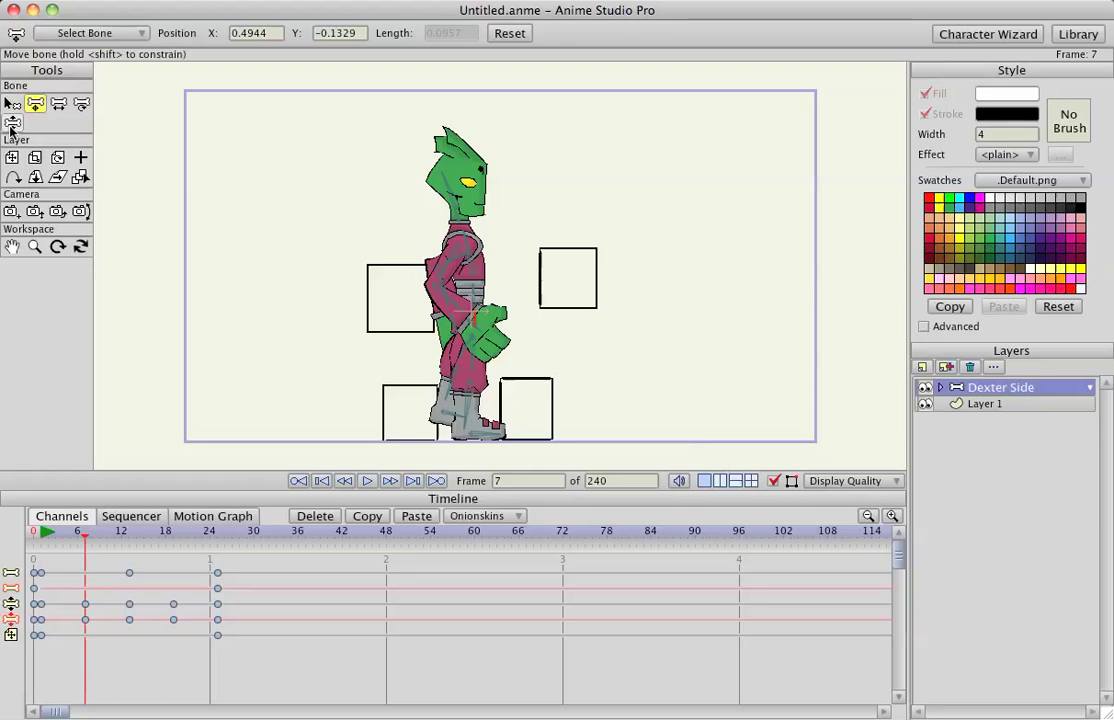
pyautogui.click(12, 124)
pyautogui.moveTo(406, 350); pyautogui.dragTo(512, 372)
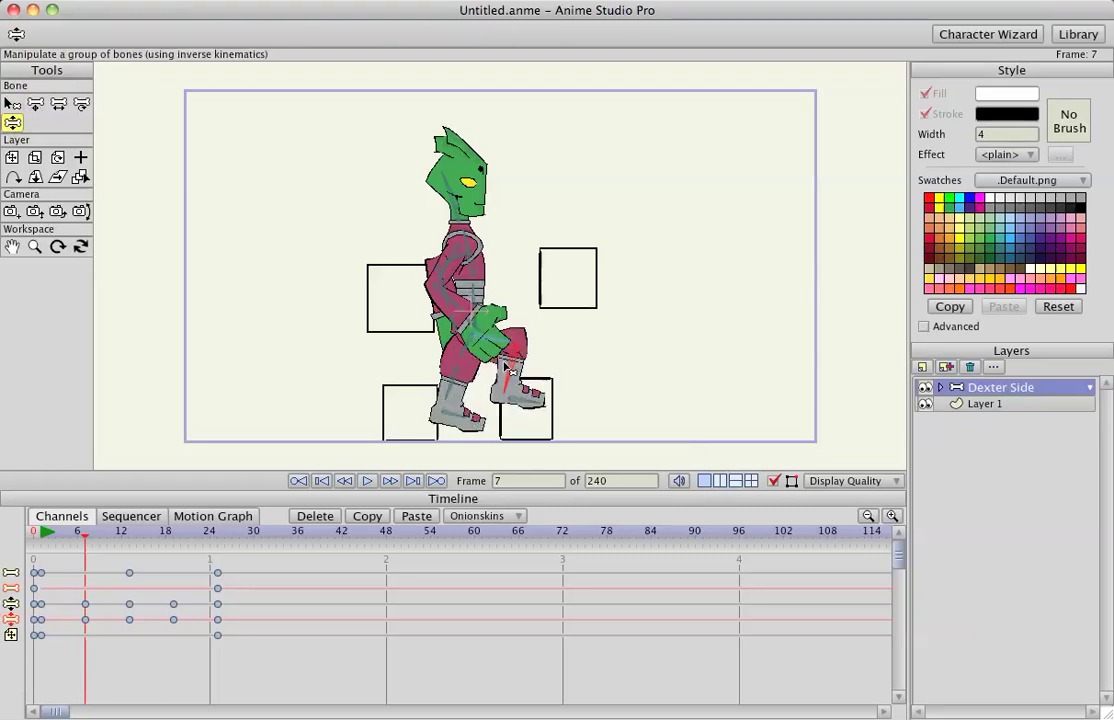
pyautogui.click(175, 539)
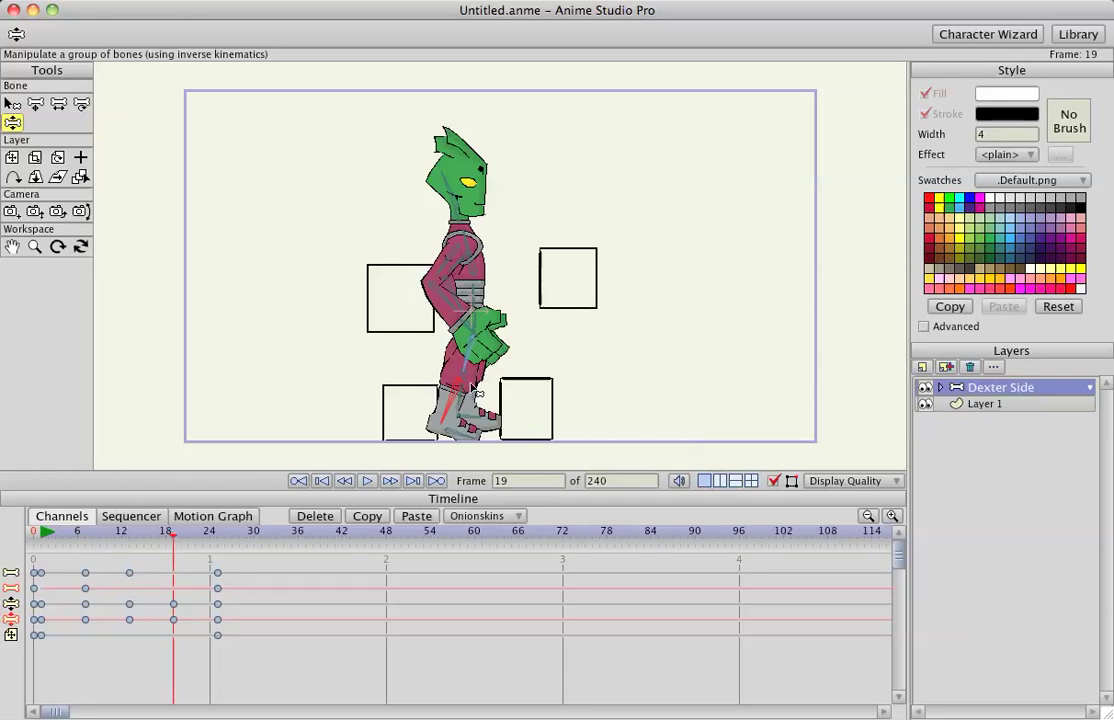
pyautogui.moveTo(478, 393); pyautogui.dragTo(520, 386)
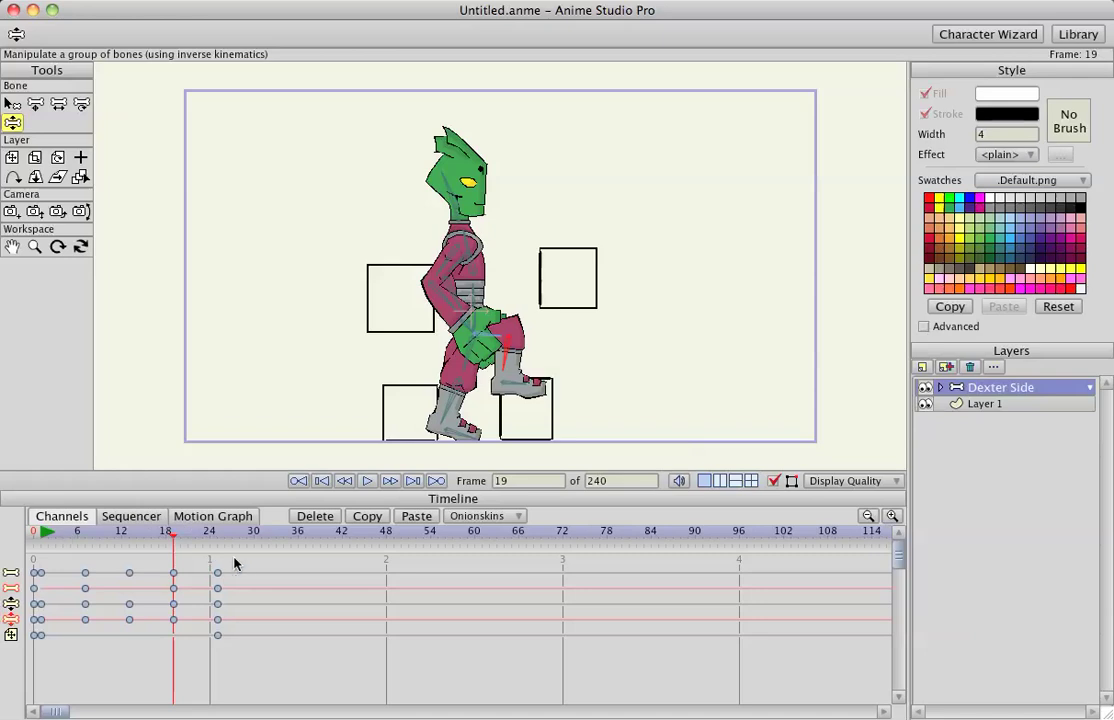
# Set all frame 25 keyframes to Cycle interpolation, absolute to frame 1, and play back the walk.
pyautogui.moveTo(235, 565); pyautogui.dragTo(215, 643)
pyautogui.rightClick(219, 581)
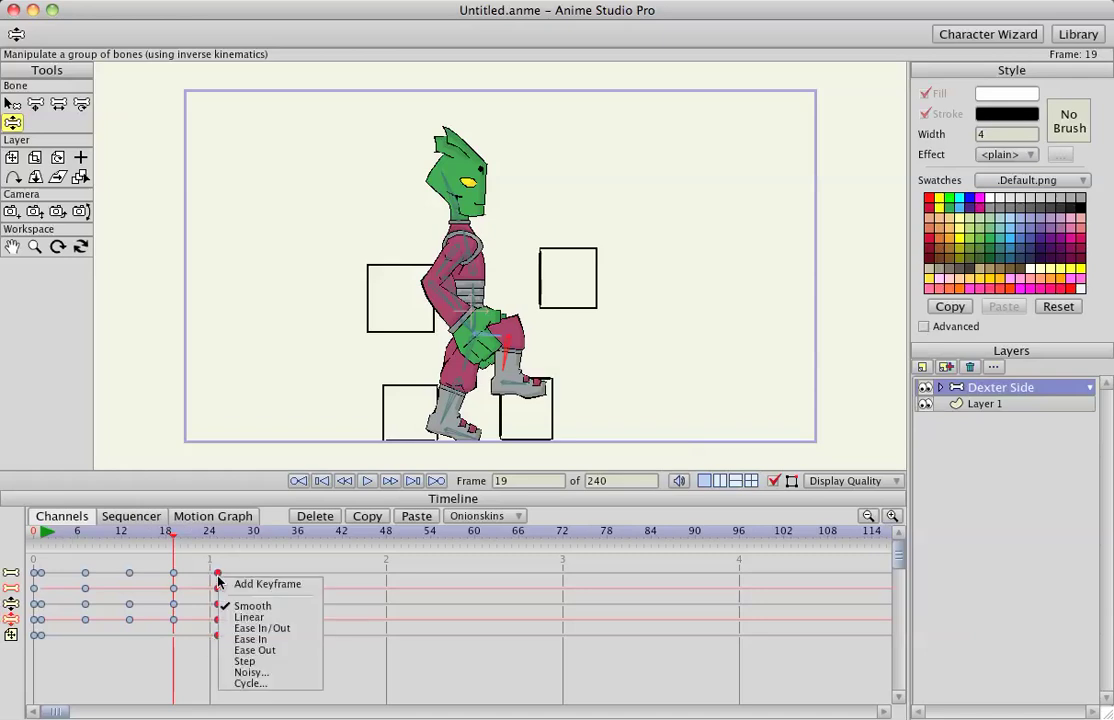
pyautogui.click(240, 684)
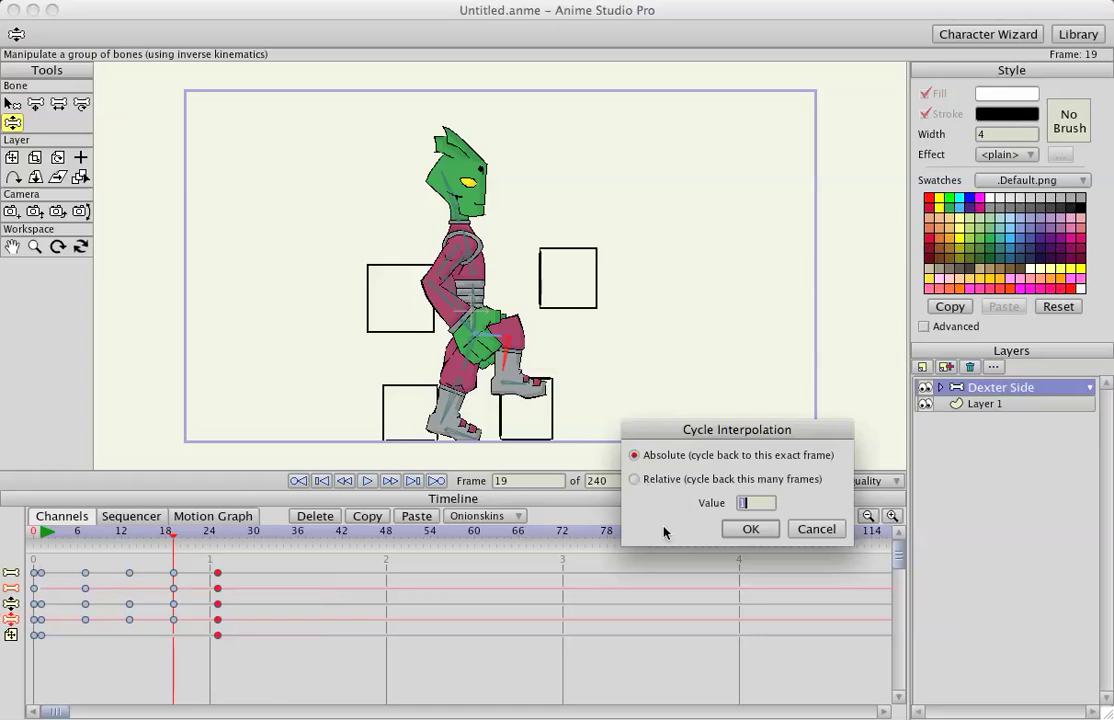
pyautogui.click(750, 529)
pyautogui.press('space')
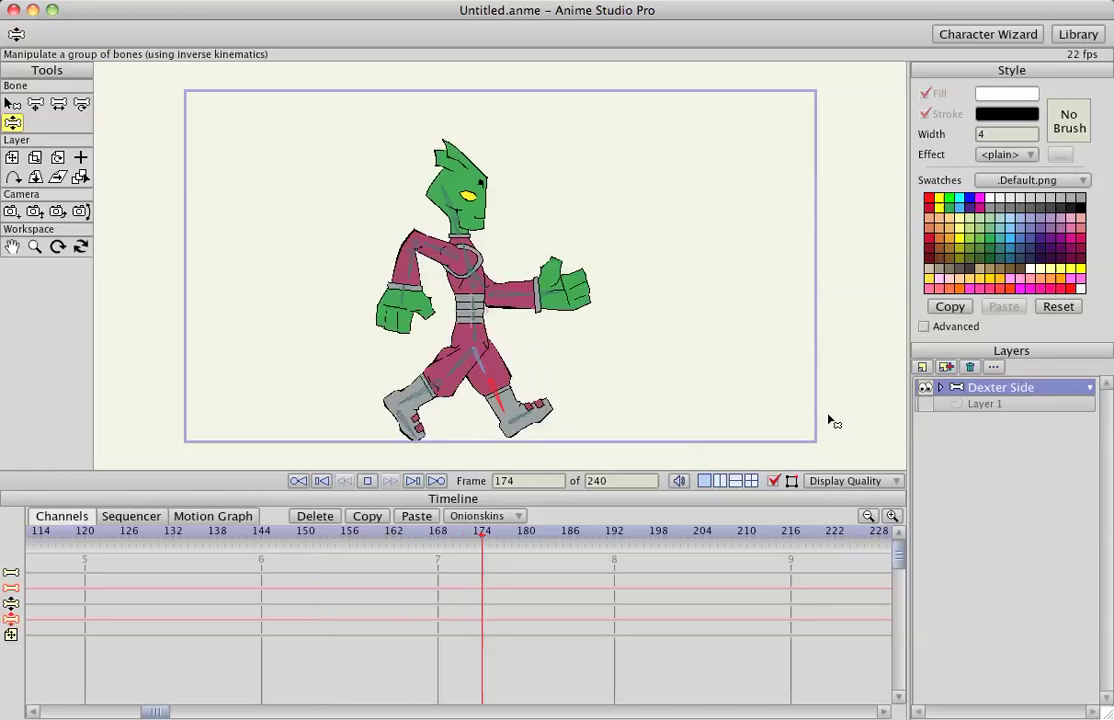
pyautogui.press('space')
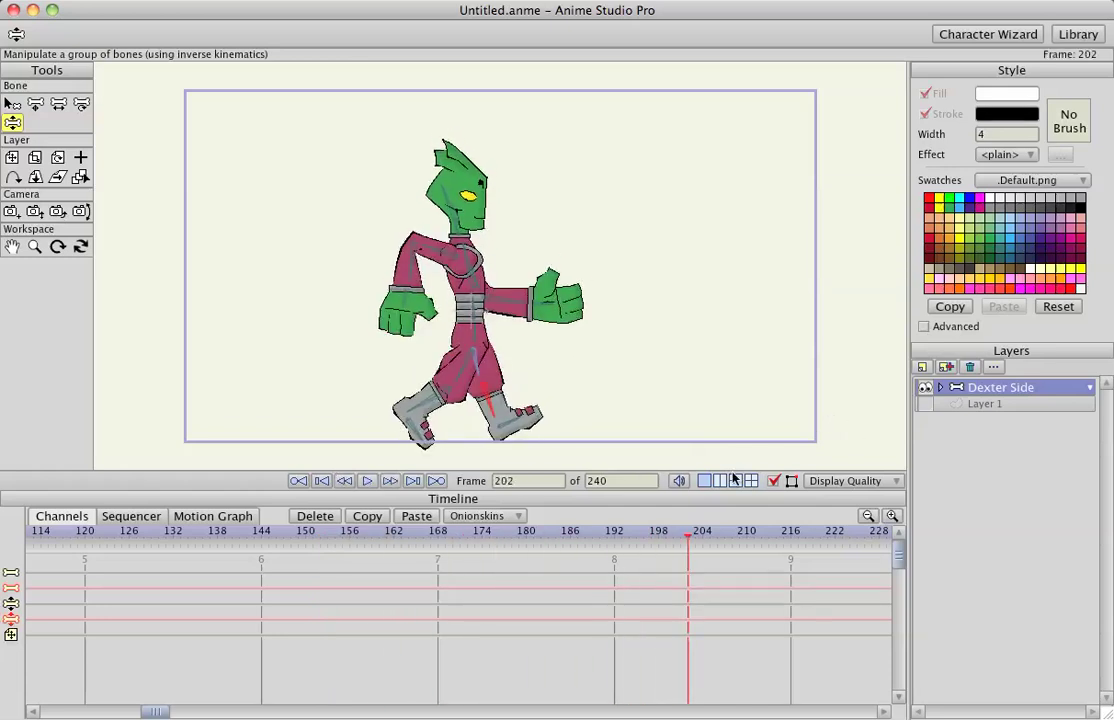
# Show the guide boxes on Layer 1 and, at frame 1, extend the rear arm backward and the front arm forward with Manipulate Bones.
pyautogui.moveTo(153, 712); pyautogui.dragTo(28, 710)
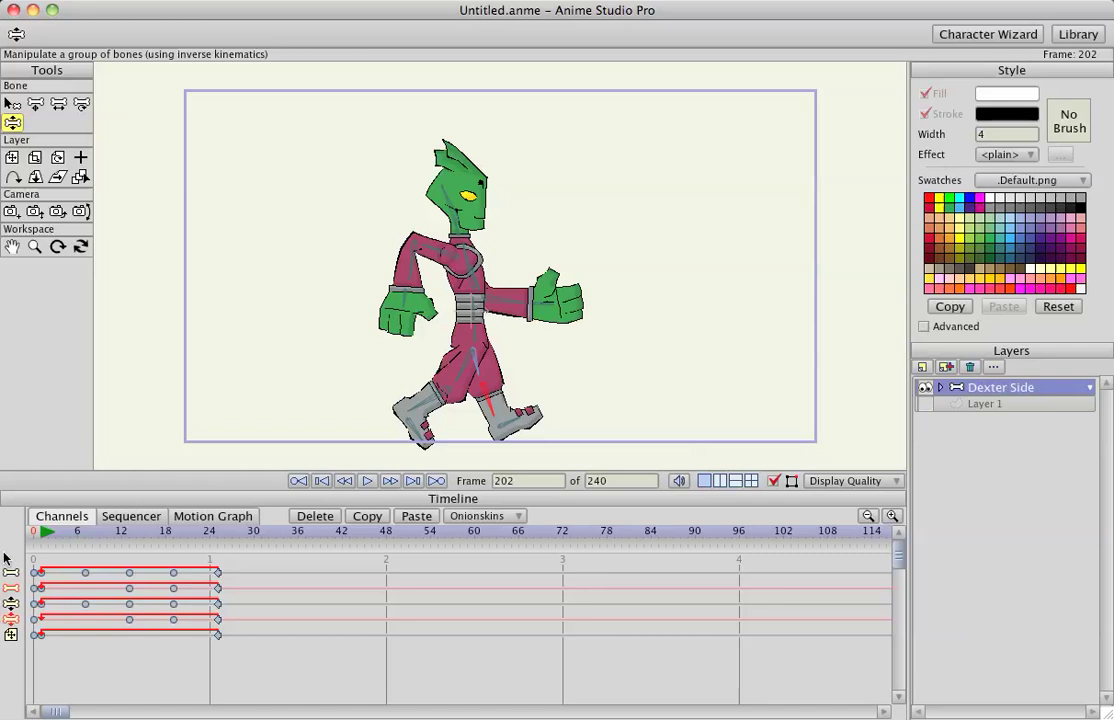
pyautogui.click(44, 534)
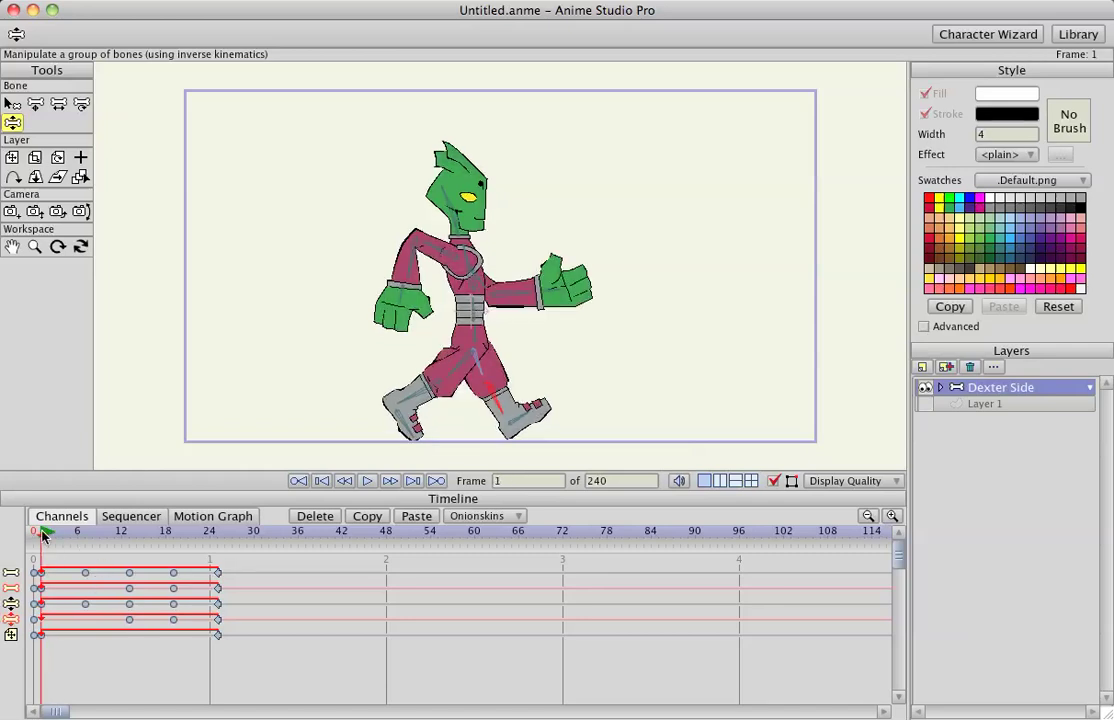
pyautogui.click(924, 404)
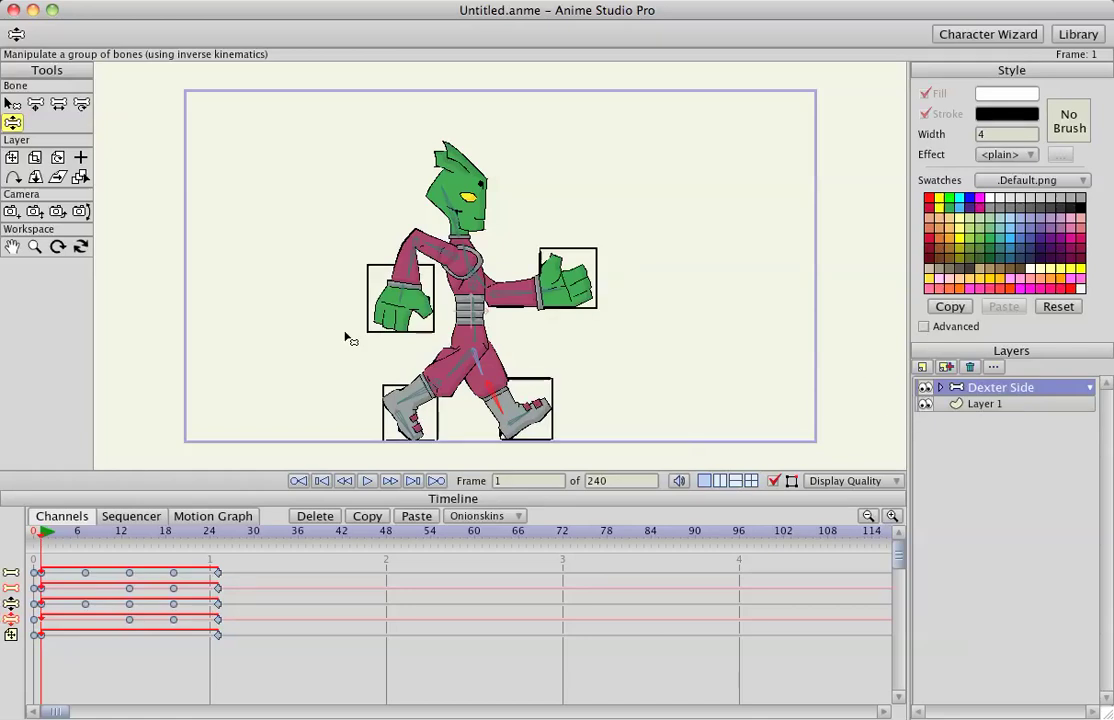
pyautogui.moveTo(368, 228); pyautogui.dragTo(342, 283)
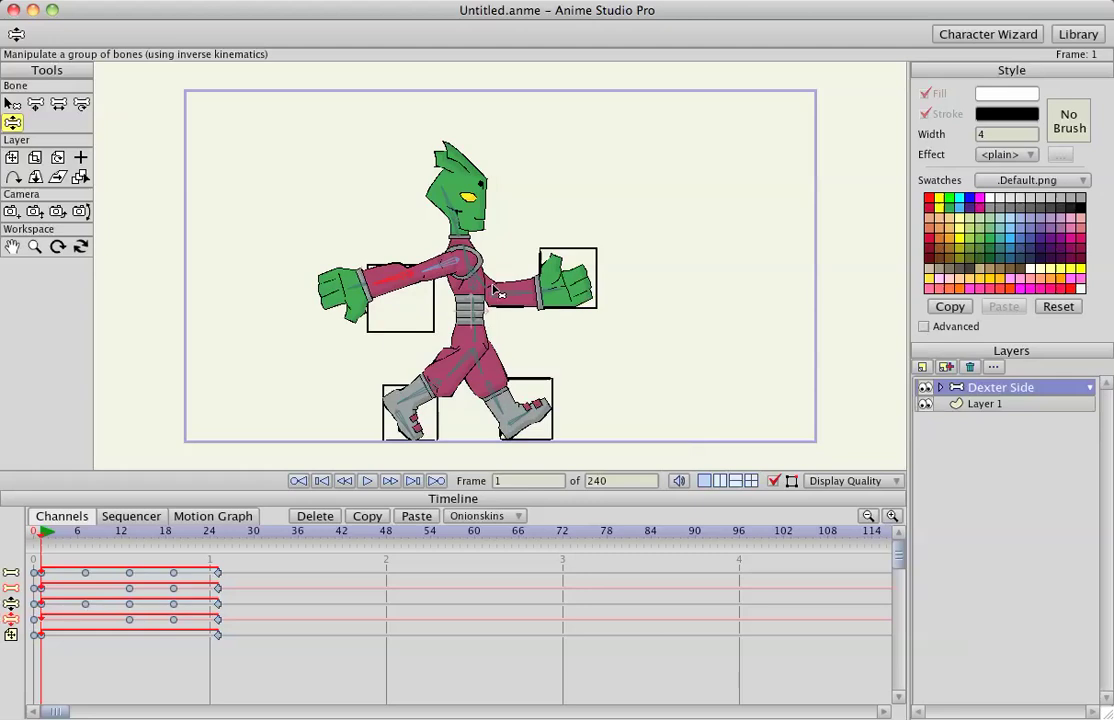
pyautogui.moveTo(562, 278); pyautogui.dragTo(585, 278)
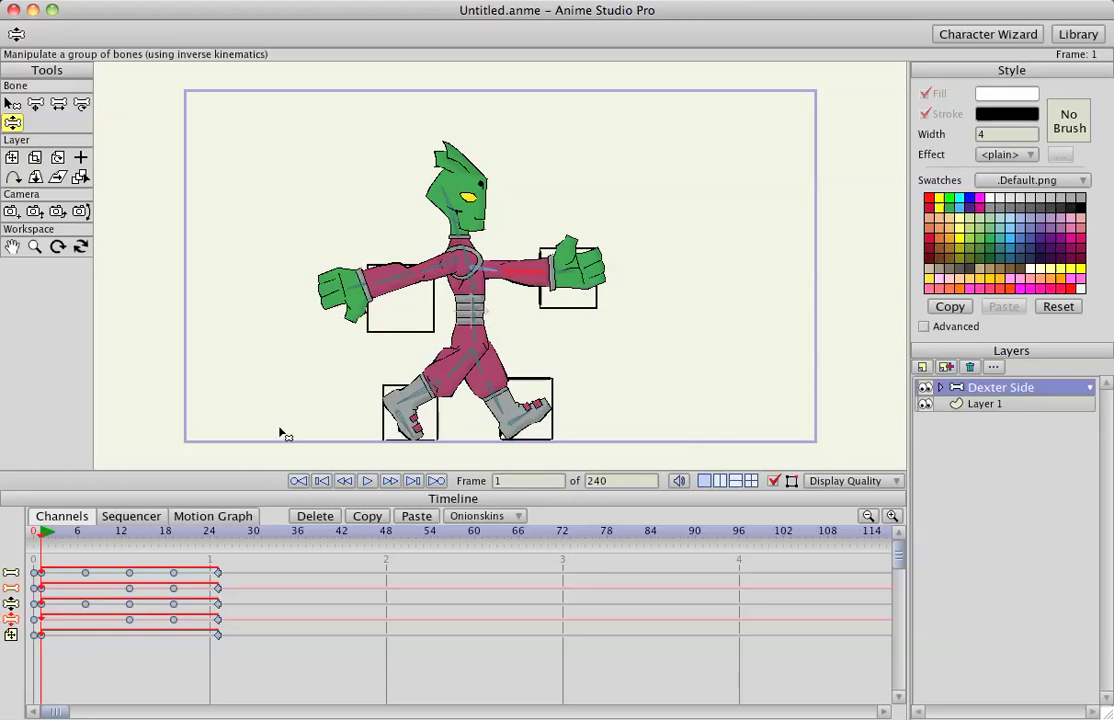
# Copy all frame 1 keyframes to frame 25 and play back the walk.
pyautogui.moveTo(49, 574); pyautogui.dragTo(38, 648)
pyautogui.click(218, 531)
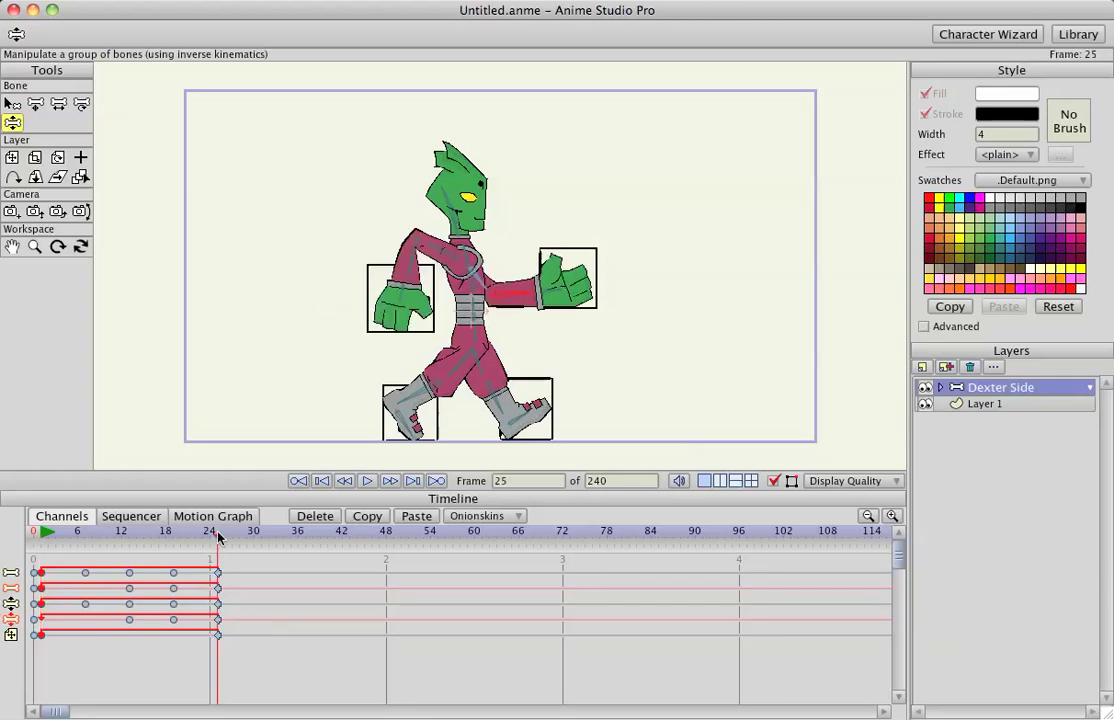
pyautogui.click(411, 521)
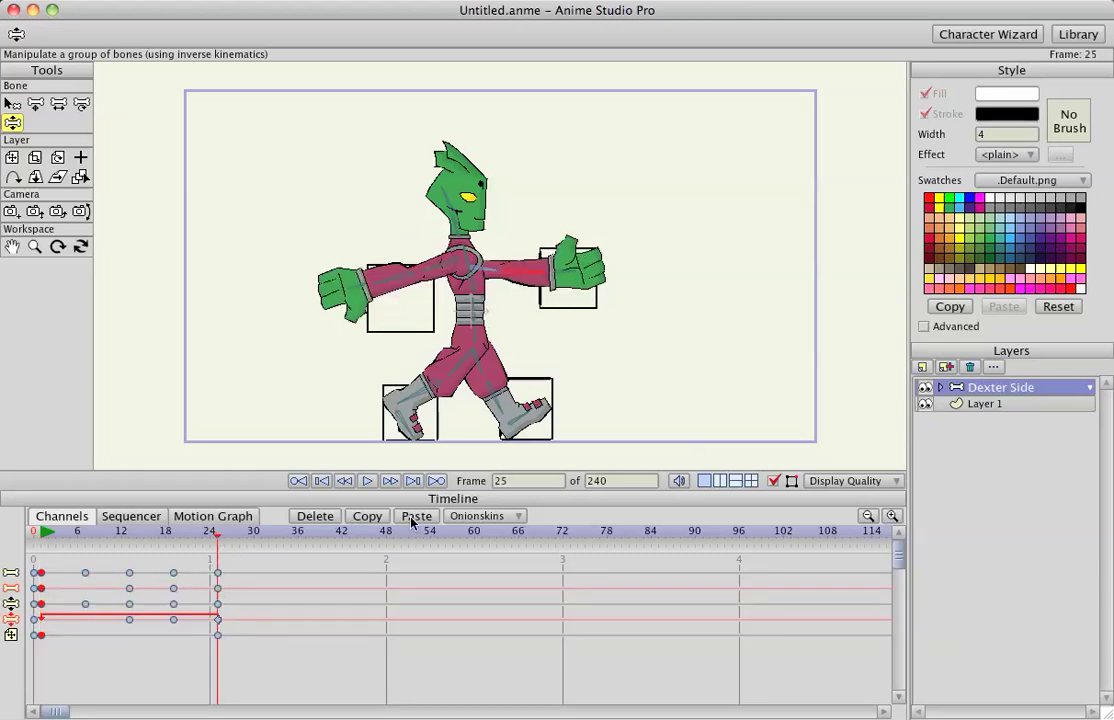
pyautogui.press('space')
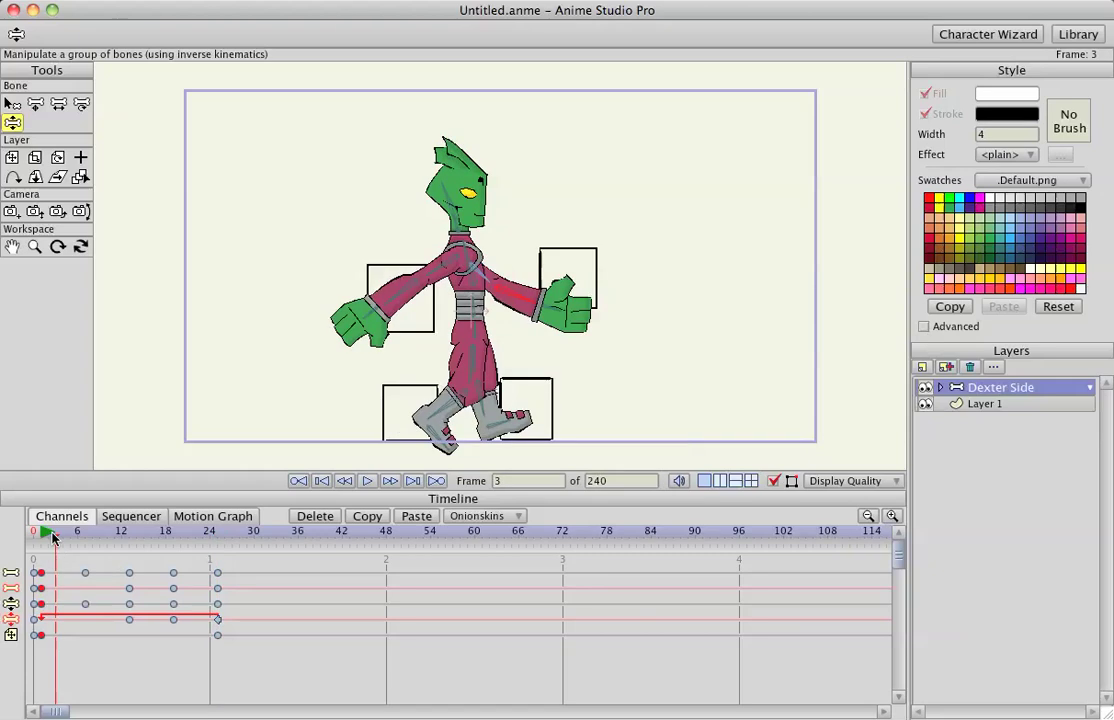
pyautogui.press('space')
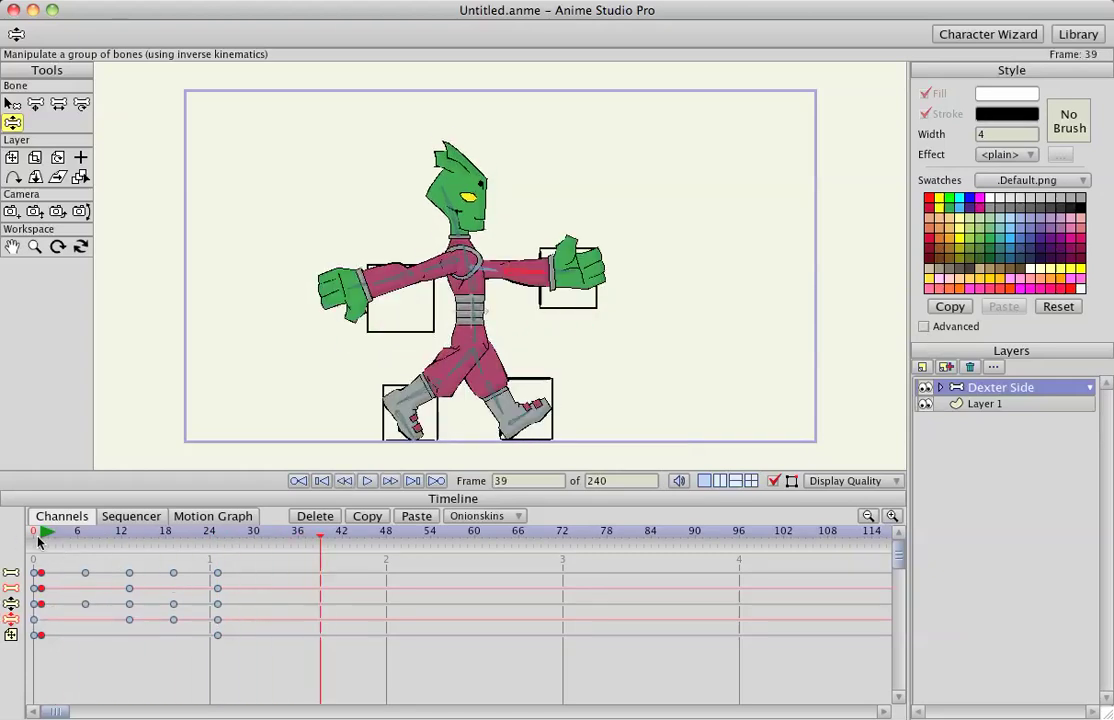
# Set all frame 25 keyframes to absolute Cycle interpolation back to frame 1 again, and check the playback.
pyautogui.moveTo(229, 564); pyautogui.dragTo(212, 645)
pyautogui.rightClick(212, 571)
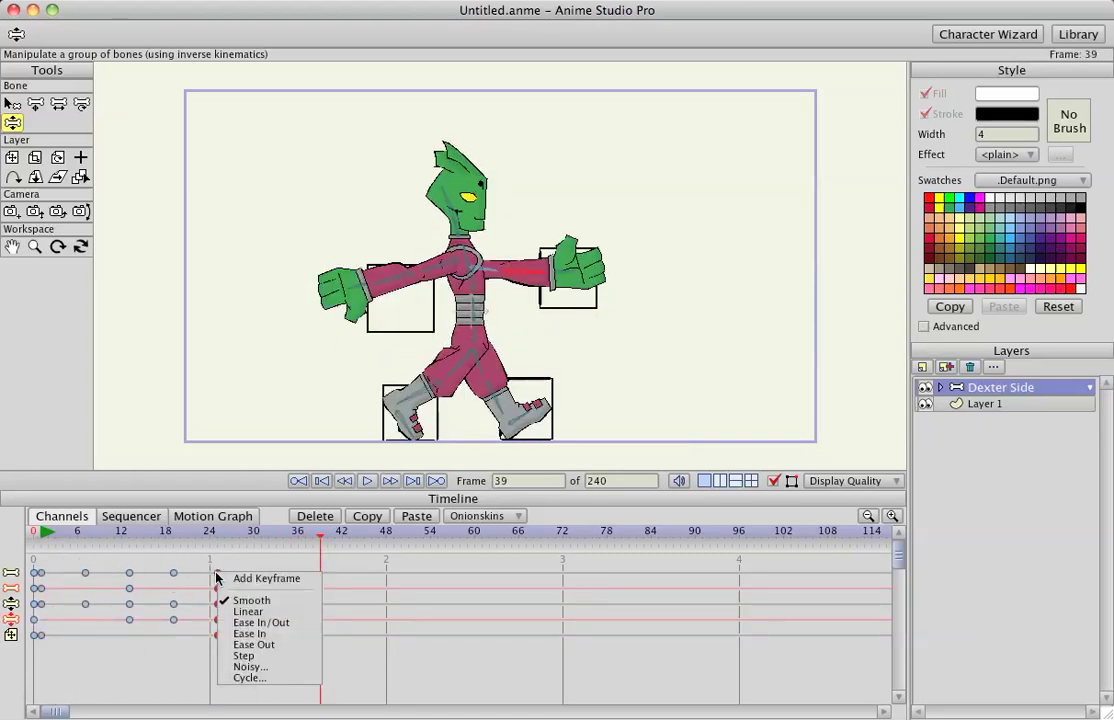
pyautogui.click(249, 678)
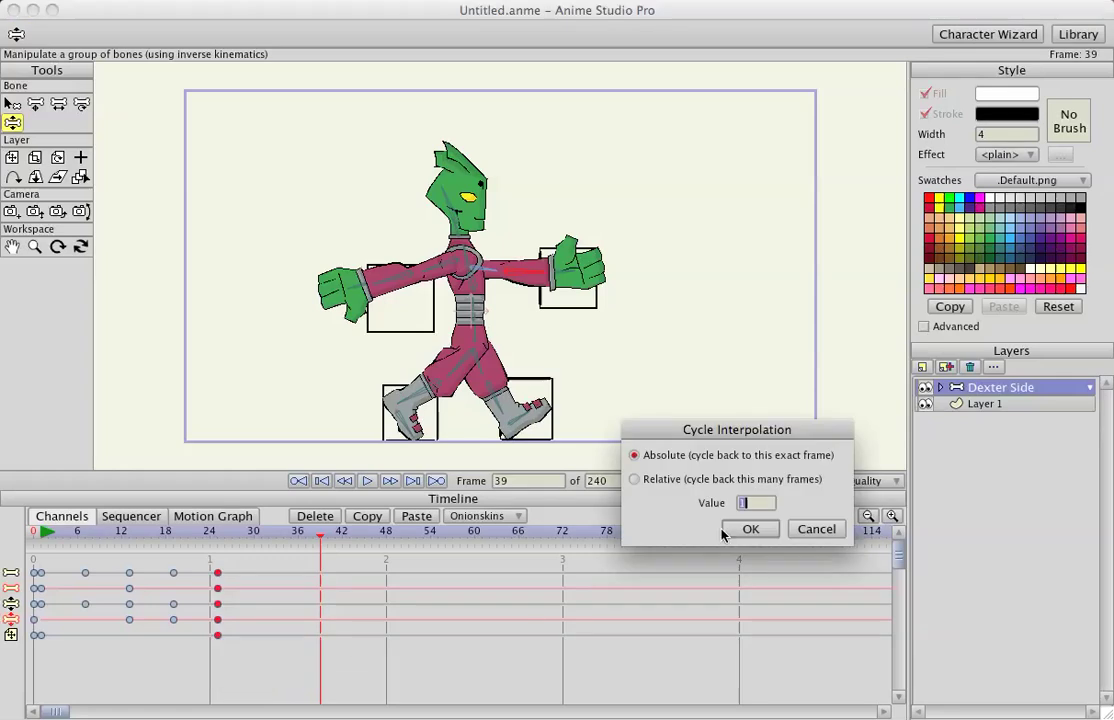
pyautogui.click(748, 527)
pyautogui.press('space')
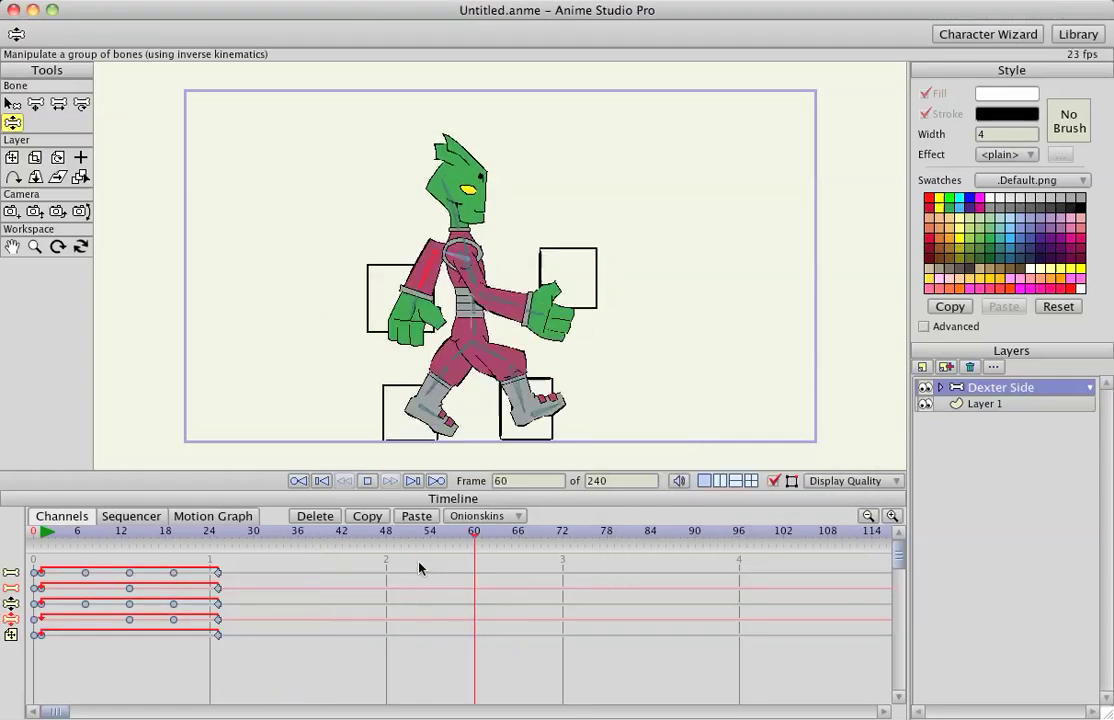
pyautogui.press('space')
# At frame 13, stretch one arm further backward and the other further forward, and play back the walk.
pyautogui.click(129, 531)
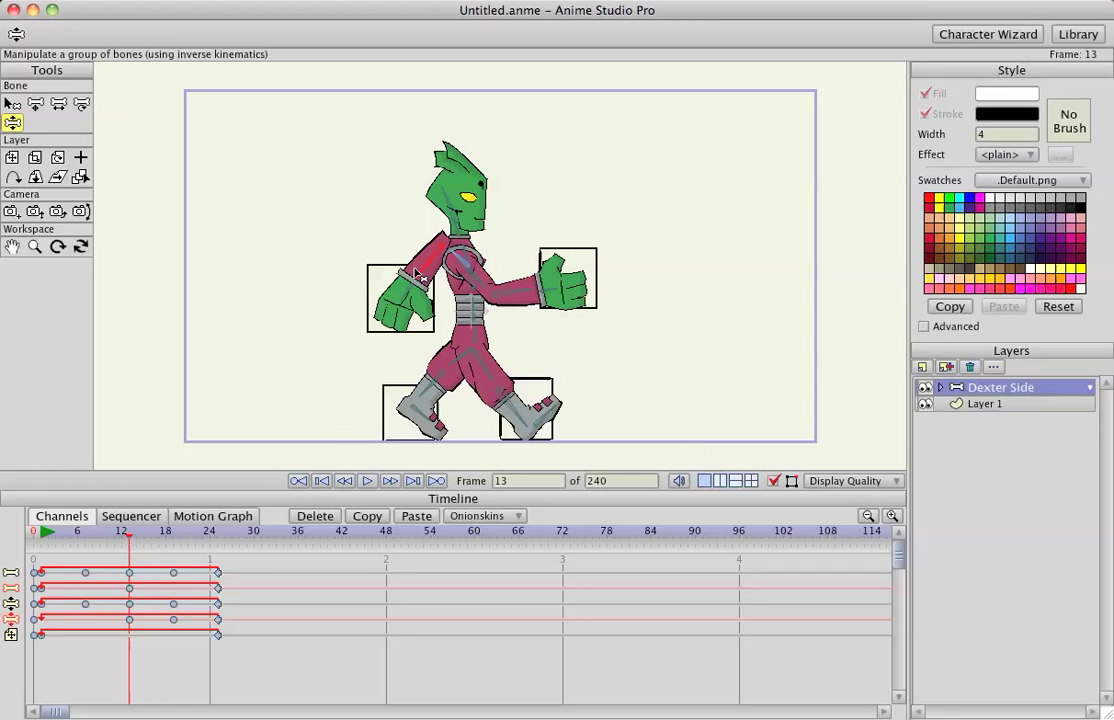
pyautogui.moveTo(383, 313); pyautogui.dragTo(323, 281)
pyautogui.moveTo(512, 297); pyautogui.dragTo(516, 256)
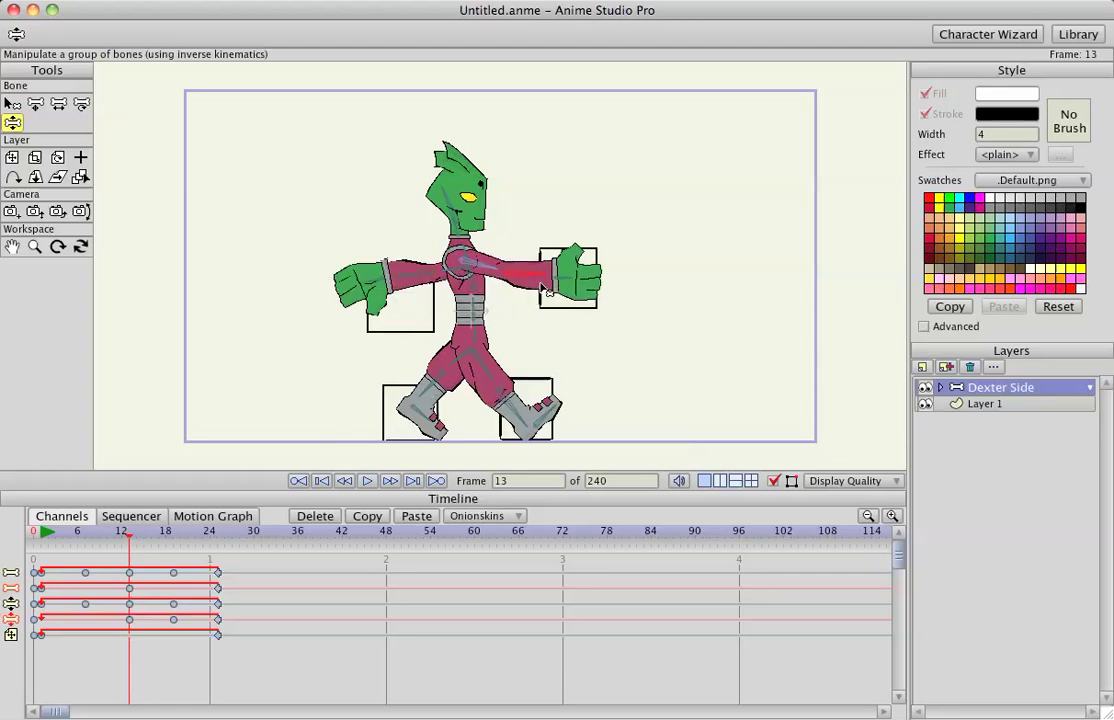
pyautogui.press('space')
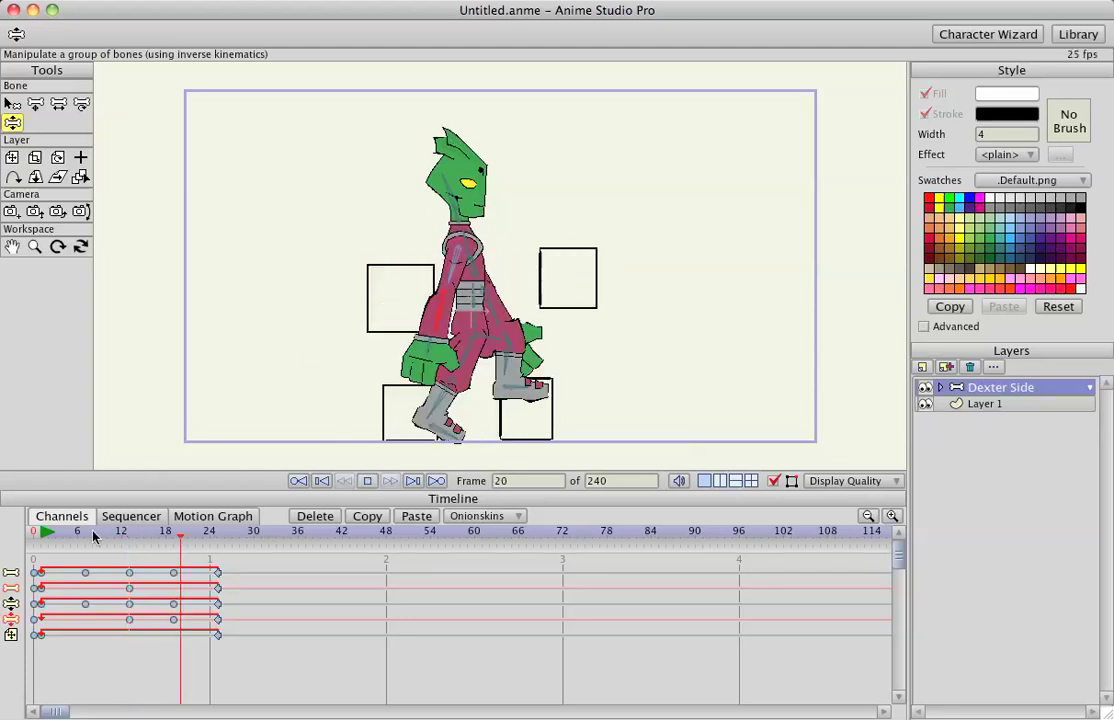